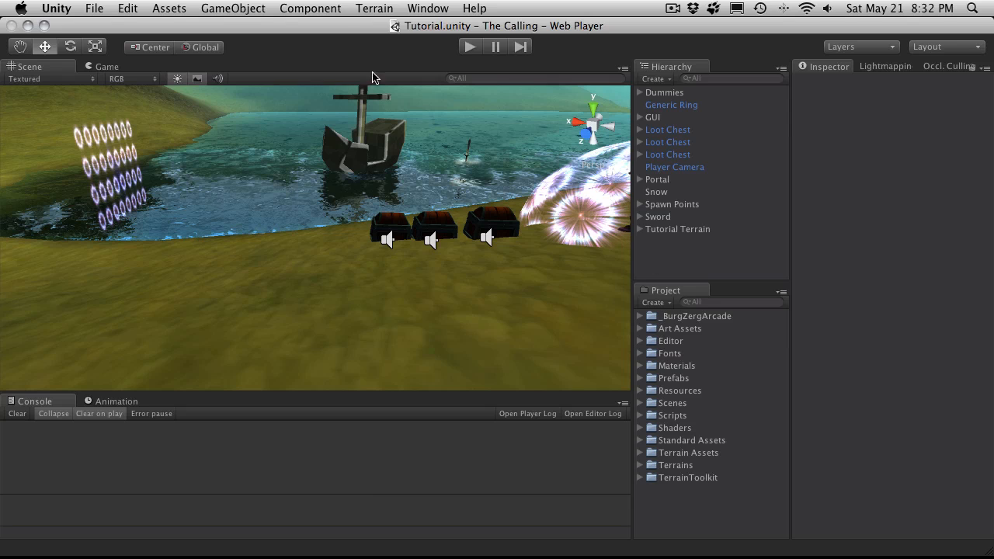
Create an empty game object in the scene and add a Line Renderer component to it
{"action": "left_click", "coordinate": [320, 8]}
{"action": "mouse_move", "coordinate": [233, 7]}
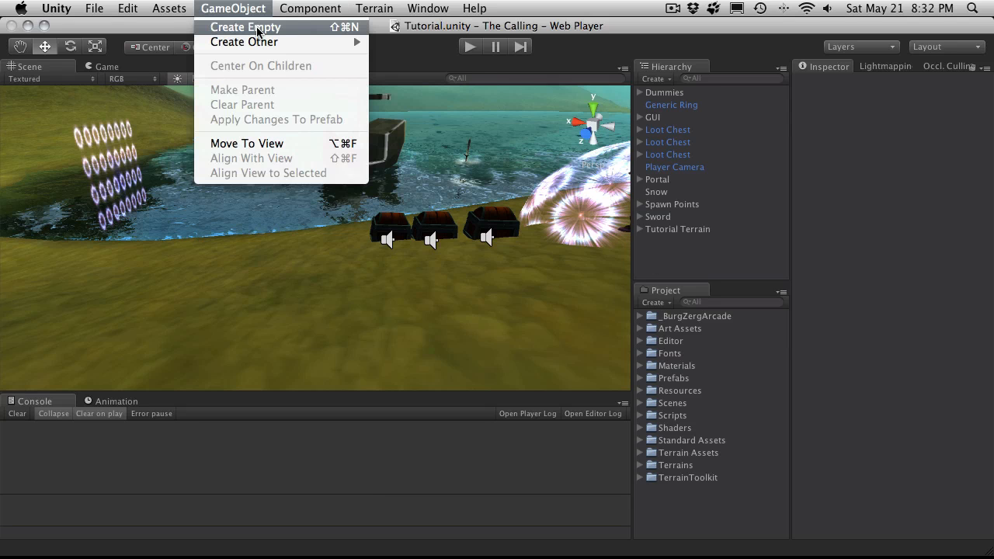
{"action": "left_click", "coordinate": [259, 27]}
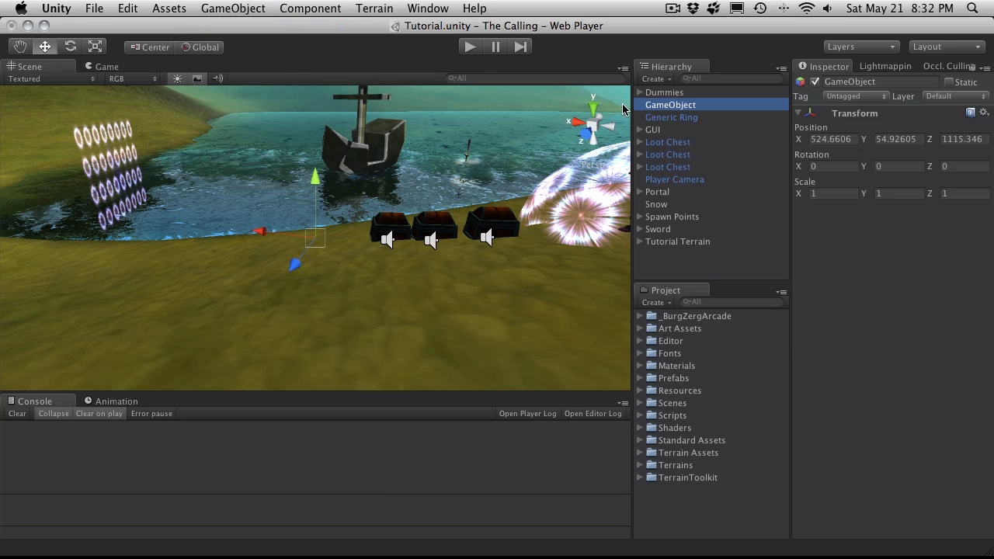
{"action": "left_click", "coordinate": [325, 8]}
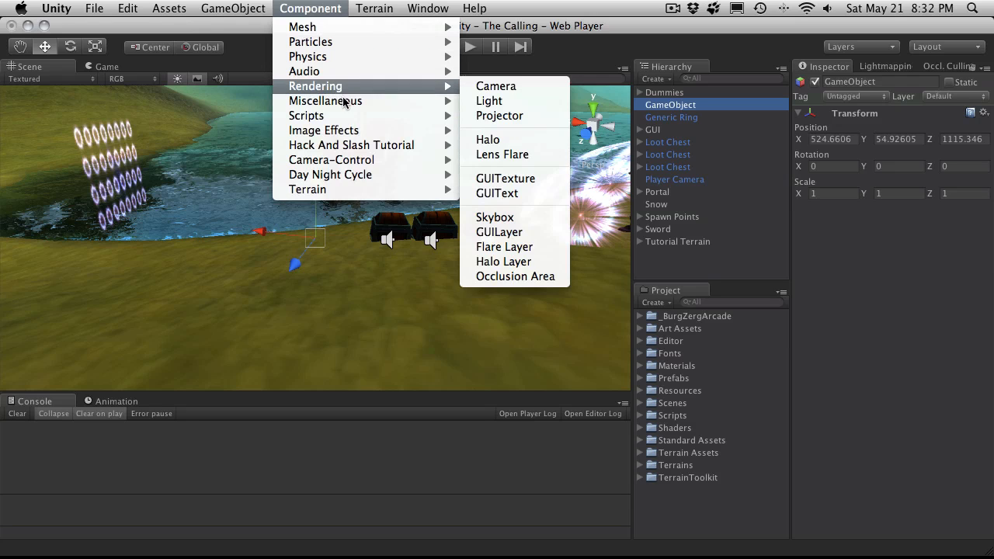
{"action": "mouse_move", "coordinate": [355, 101]}
{"action": "left_click", "coordinate": [536, 115]}
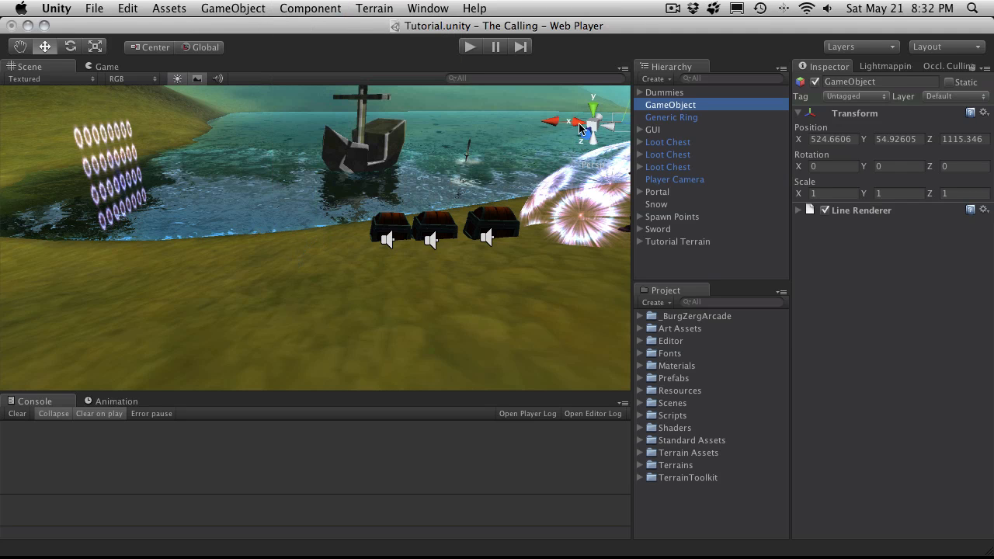
Turn off Cast Shadows and Receive Shadows on the line renderer, and look through its Materials and Positions settings
{"action": "left_click", "coordinate": [797, 211]}
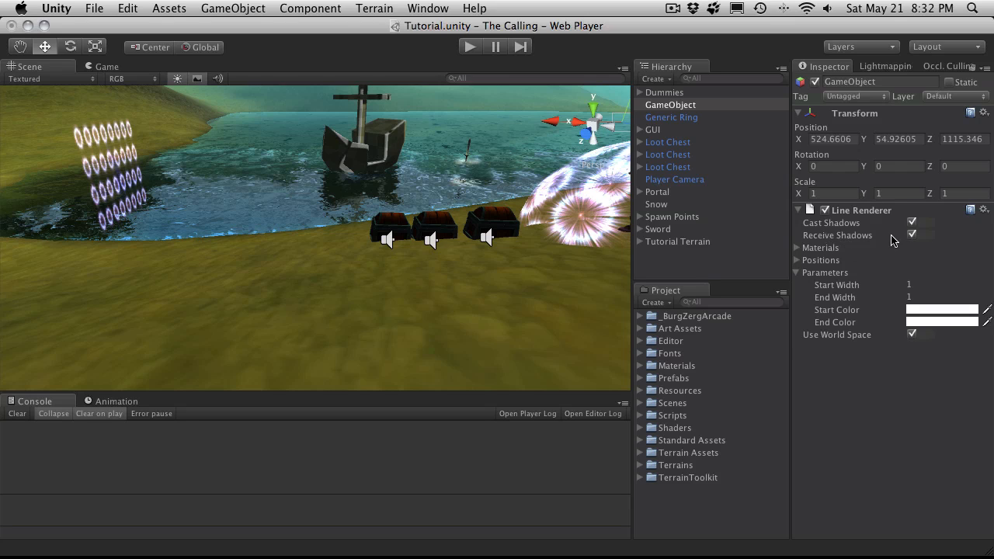
{"action": "left_click", "coordinate": [913, 222]}
{"action": "left_click", "coordinate": [798, 249]}
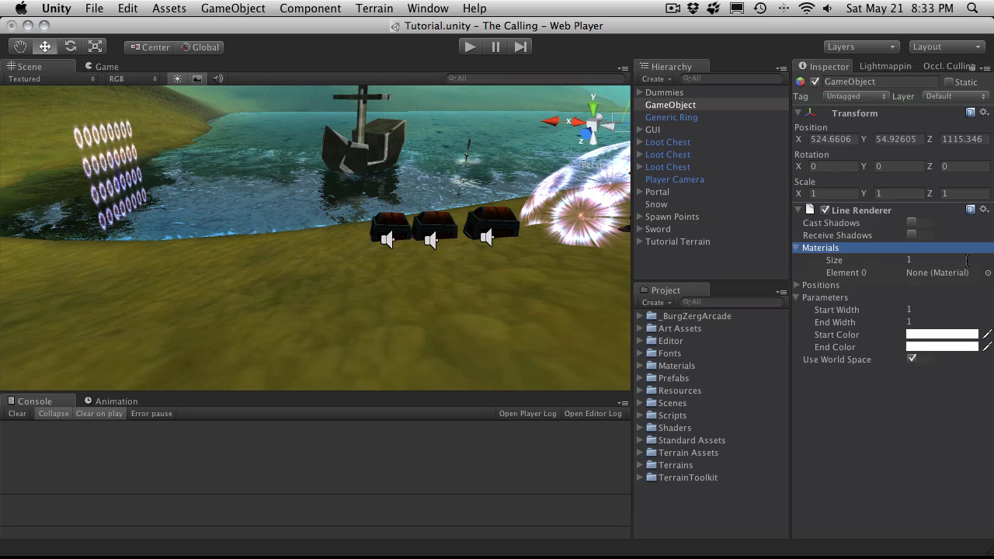
{"action": "left_click", "coordinate": [798, 286]}
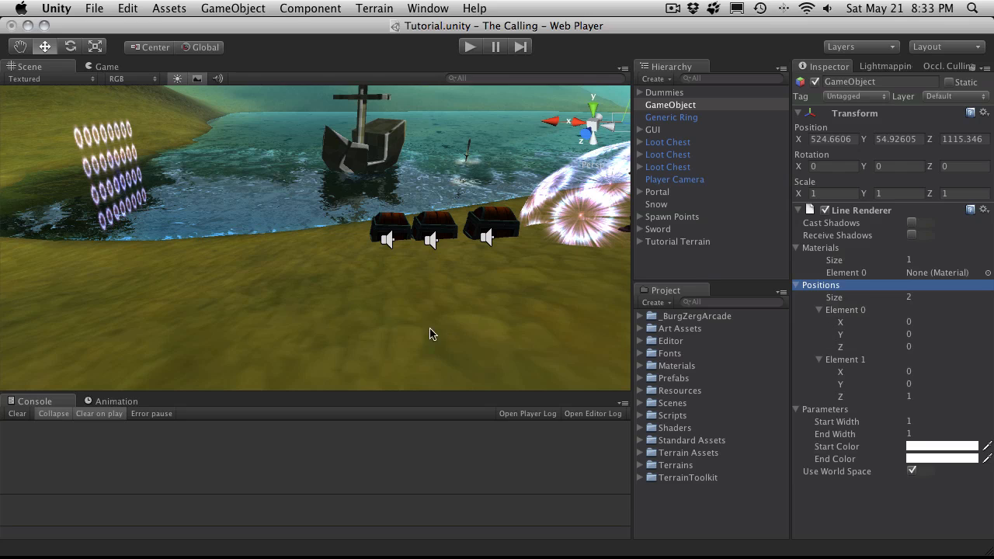
{"action": "left_click", "coordinate": [820, 309]}
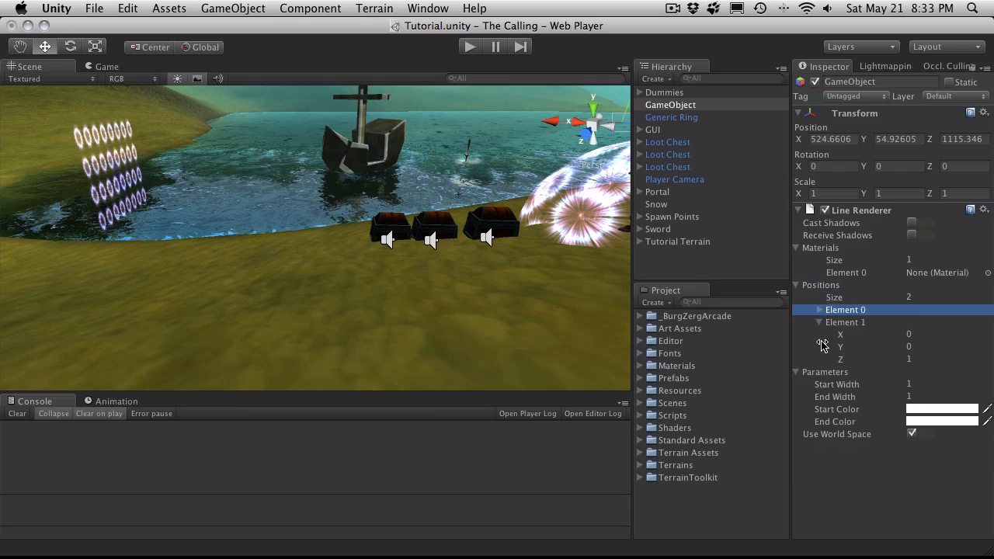
{"action": "left_click", "coordinate": [820, 323]}
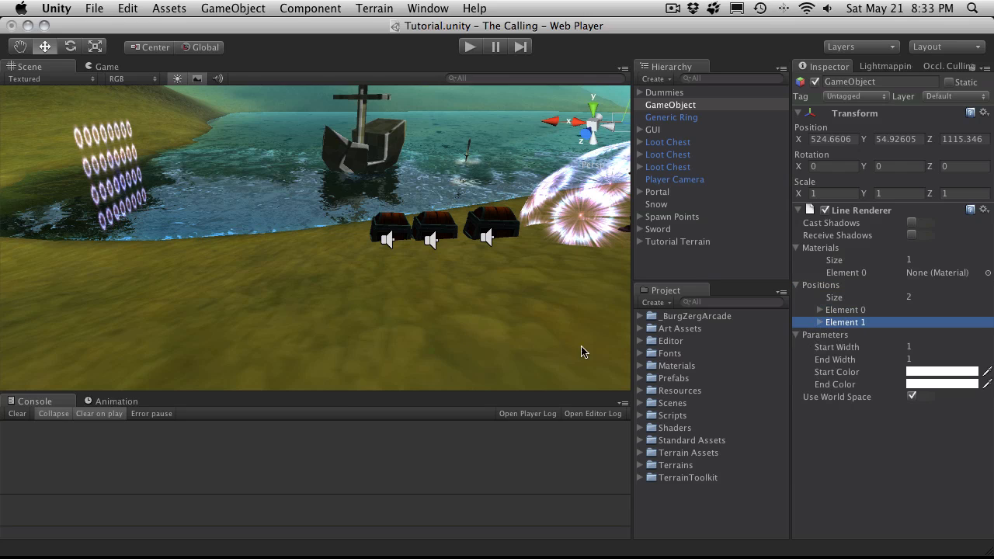
Copy the first loot chest's X position, 522.0361, into the X value of the line renderer's position Element 0
{"action": "left_click", "coordinate": [410, 223]}
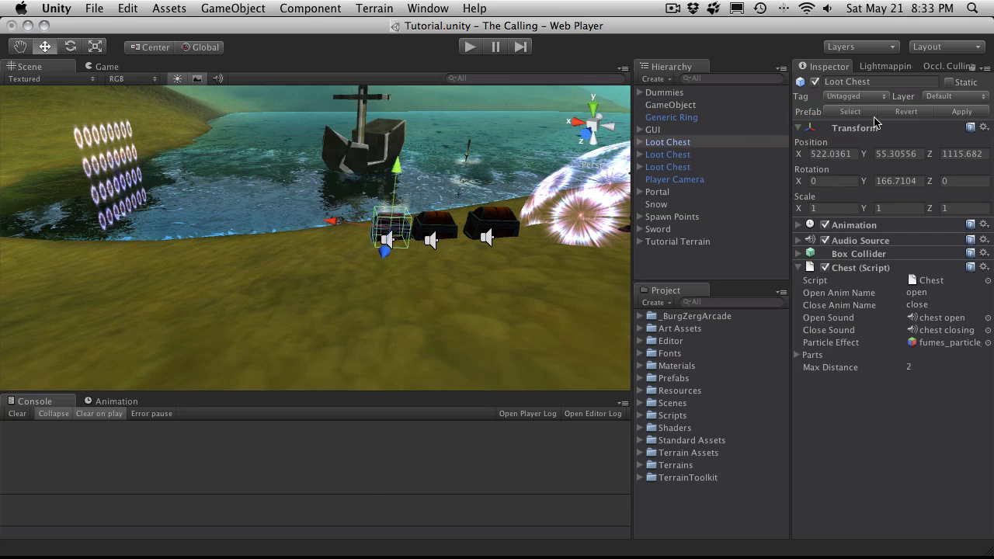
{"action": "left_click", "coordinate": [833, 153]}
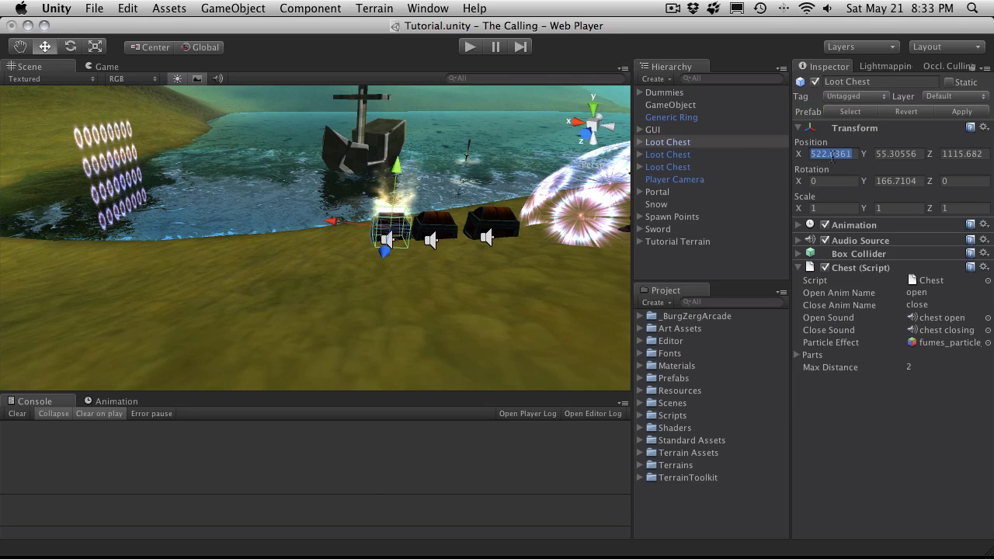
{"action": "key", "text": "super+c"}
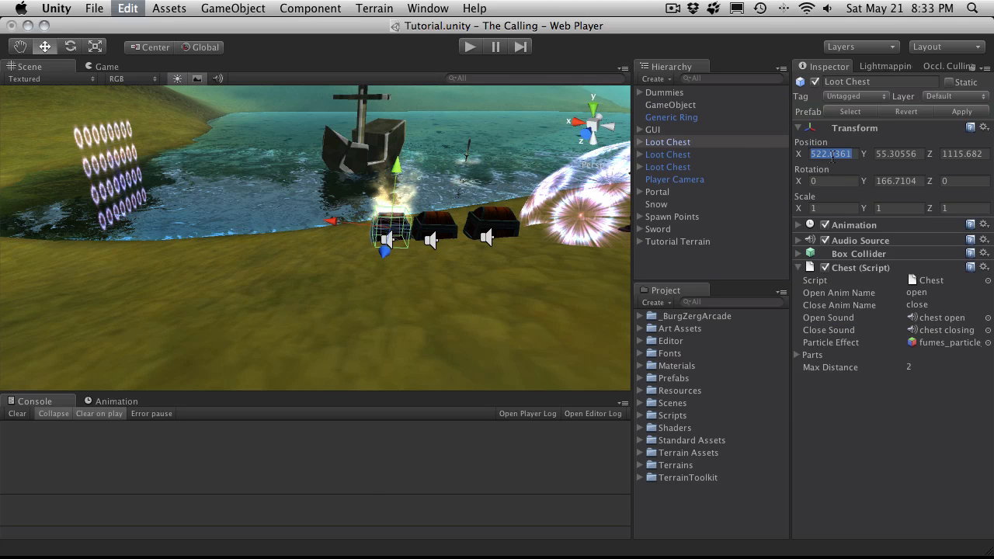
{"action": "left_click", "coordinate": [671, 105]}
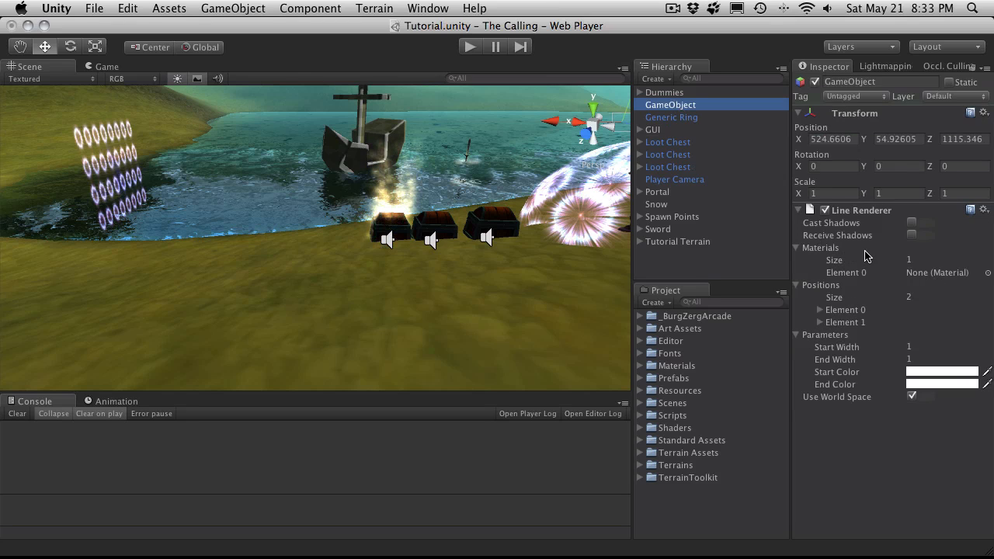
{"action": "left_click", "coordinate": [798, 250]}
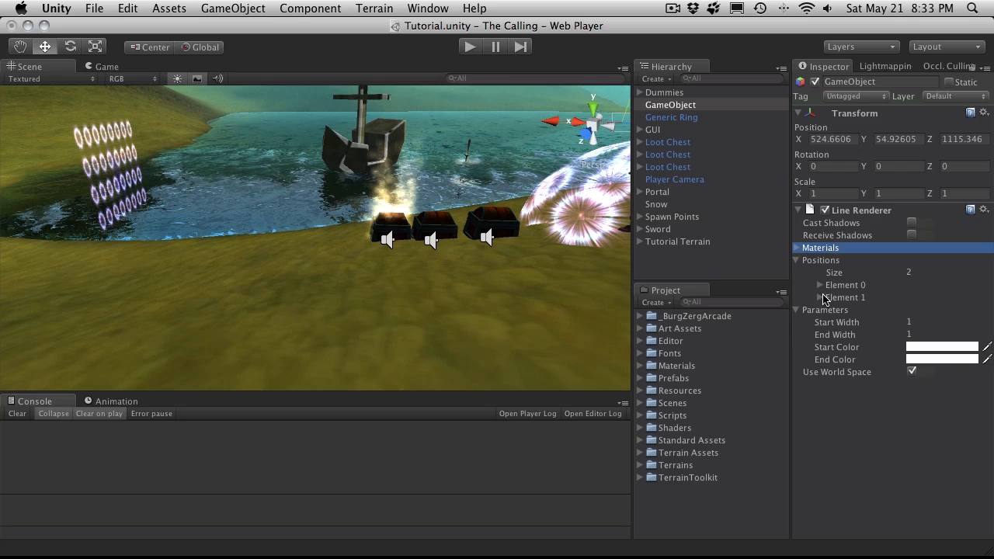
{"action": "left_click", "coordinate": [820, 285]}
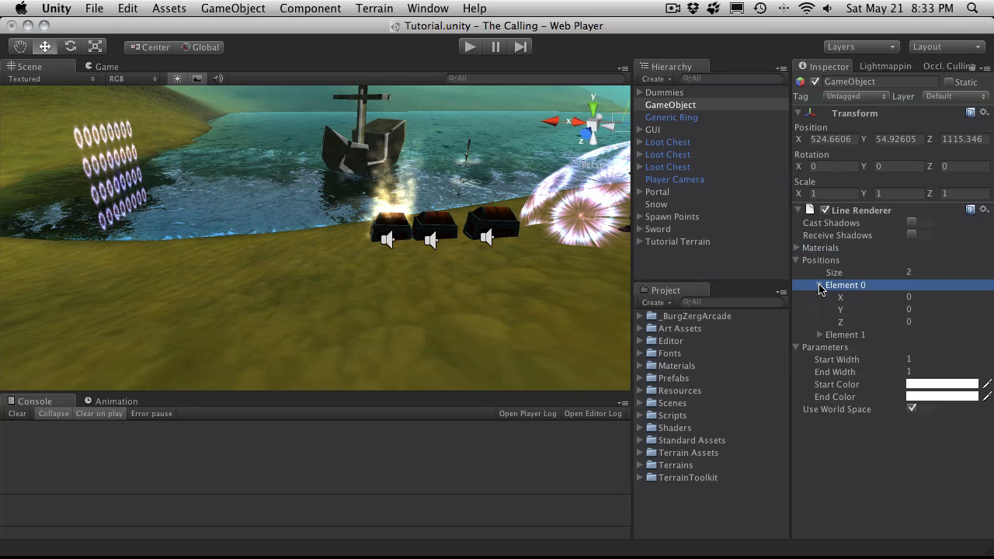
{"action": "left_click", "coordinate": [916, 298]}
{"action": "key", "text": "super+v"}
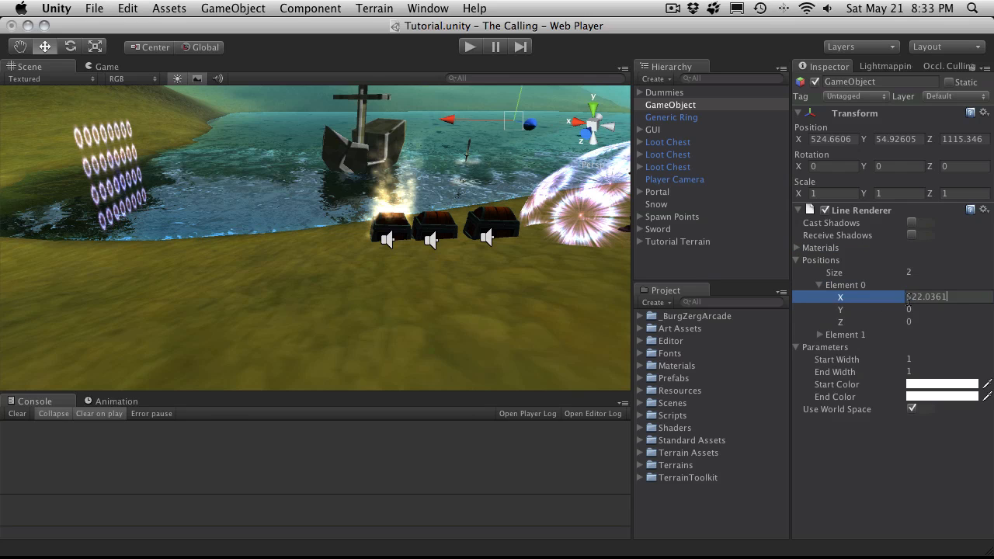
Copy the same loot chest's Y position, 55.30556, into the Y value of the line's Element 0
{"action": "left_click", "coordinate": [676, 142]}
{"action": "left_click", "coordinate": [895, 153]}
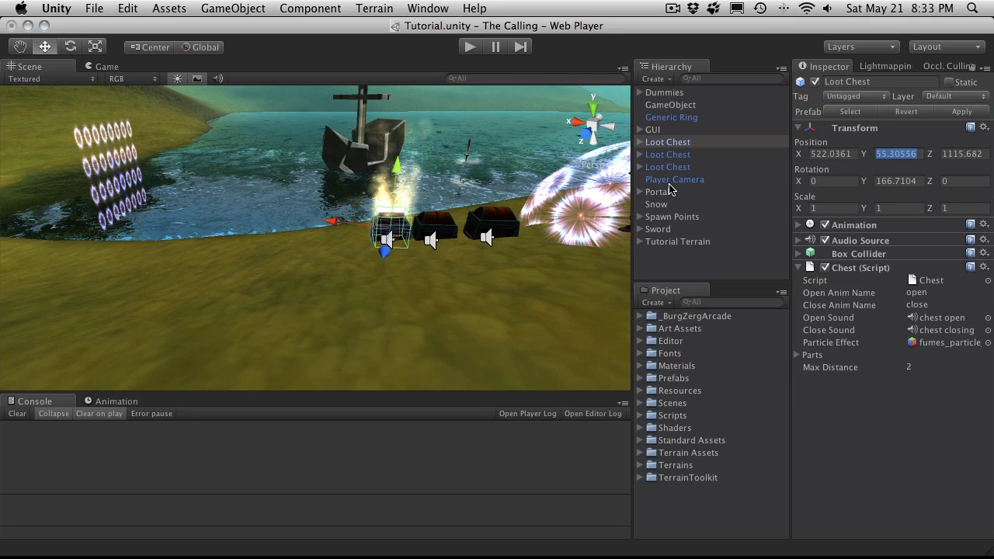
{"action": "left_click", "coordinate": [672, 105]}
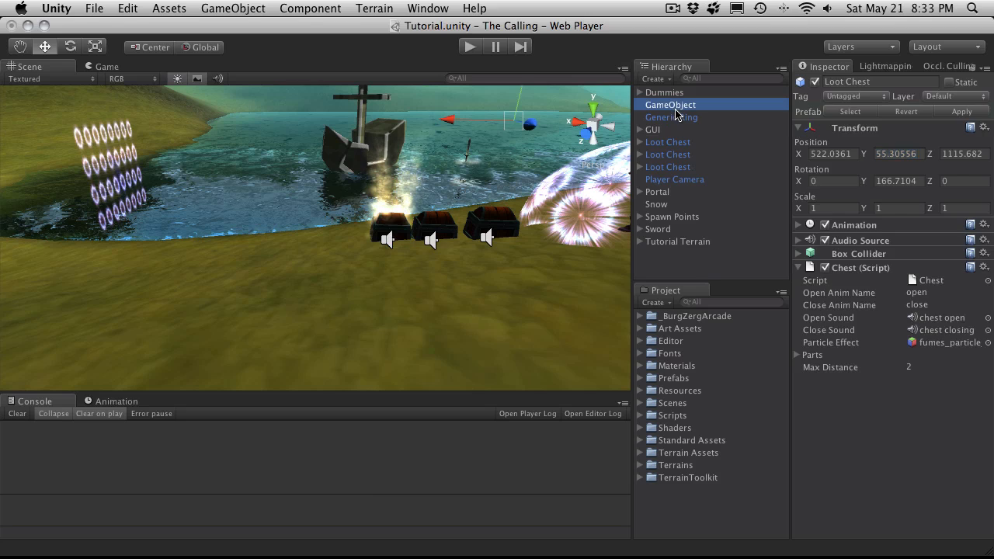
{"action": "left_click", "coordinate": [914, 311]}
{"action": "key", "text": "super+v"}
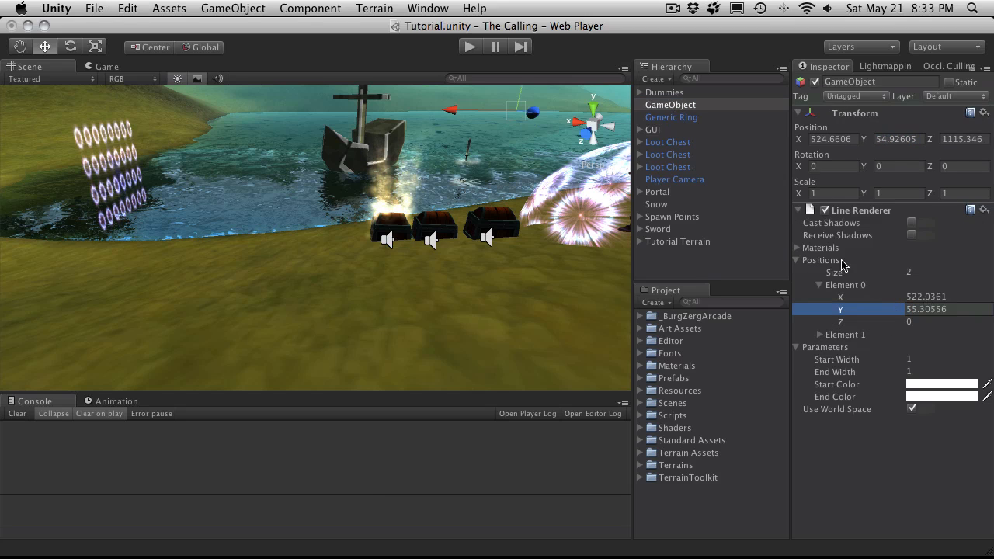
Copy the same loot chest's Z position, 1115.682, into the Z value of the line's Element 0
{"action": "left_click", "coordinate": [681, 145]}
{"action": "left_click", "coordinate": [957, 155]}
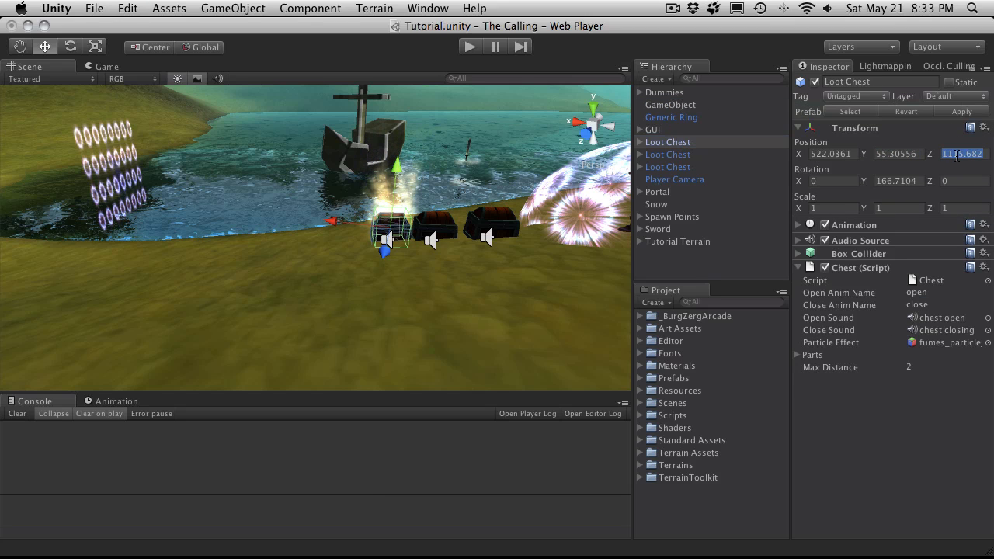
{"action": "left_click", "coordinate": [671, 105]}
{"action": "left_click", "coordinate": [924, 322]}
{"action": "key", "text": "super+v"}
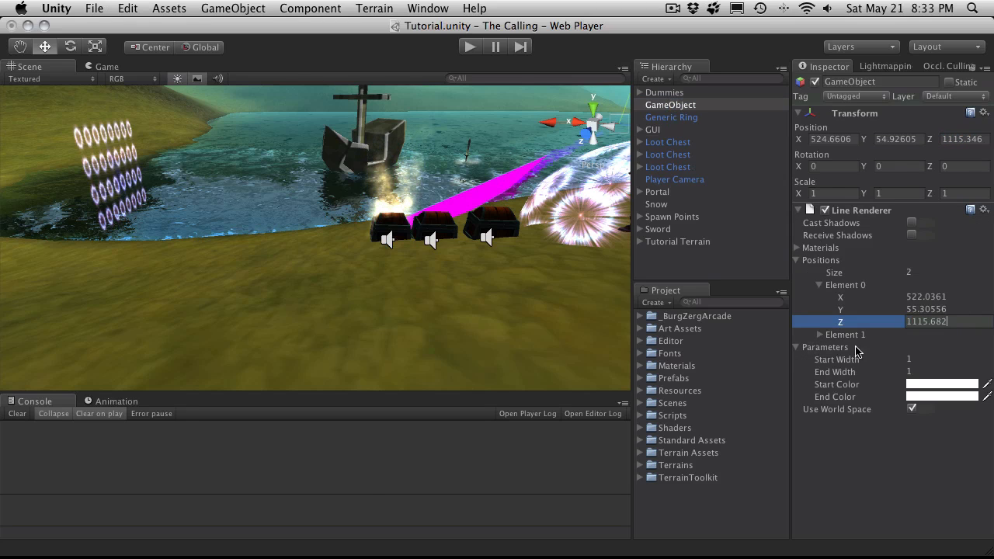
Expand the line's Element 1 position, start play mode, and run the character around the loot chests to examine the line from several angles
{"action": "left_click", "coordinate": [819, 334]}
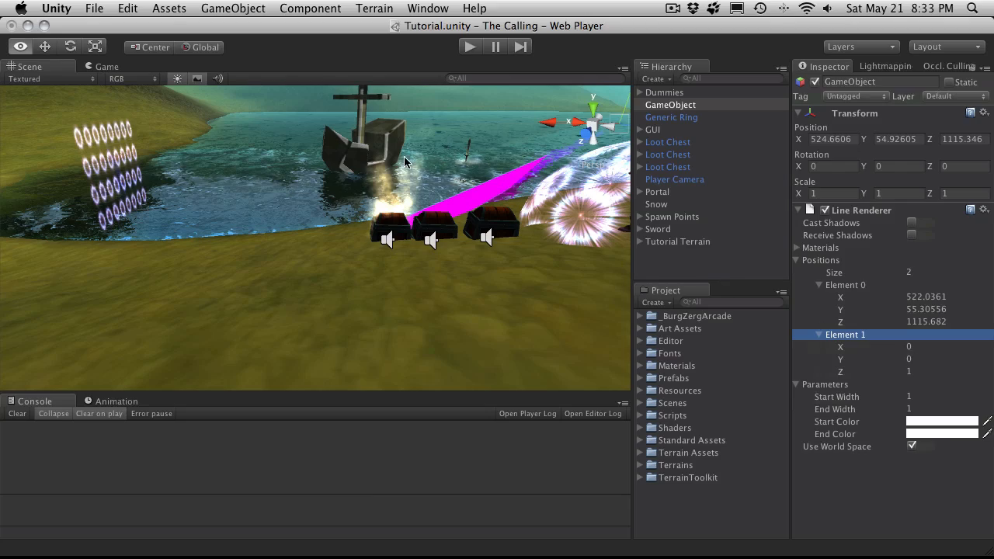
{"action": "left_click_drag", "start_coordinate": [447, 153], "coordinate": [621, 171], "text": "alt"}
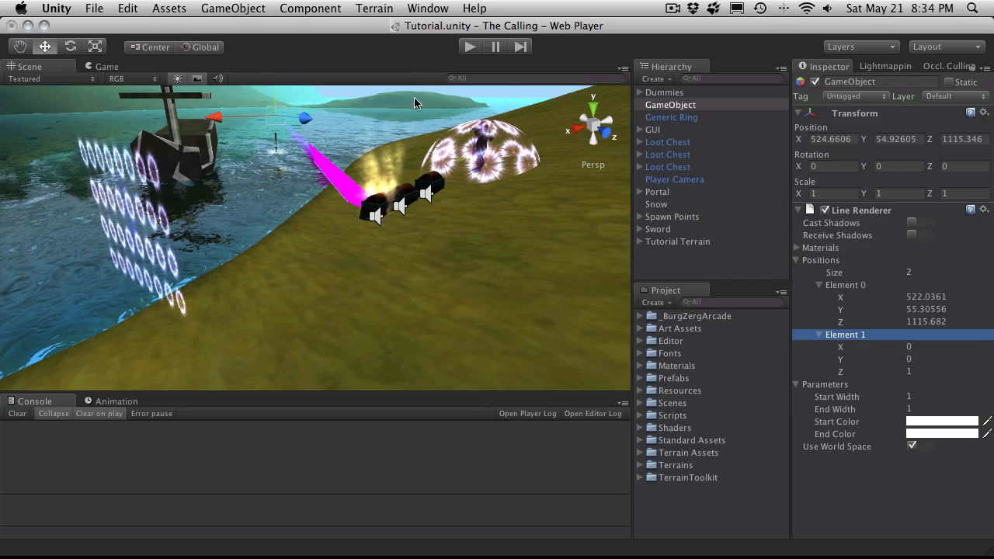
{"action": "left_click", "coordinate": [470, 48]}
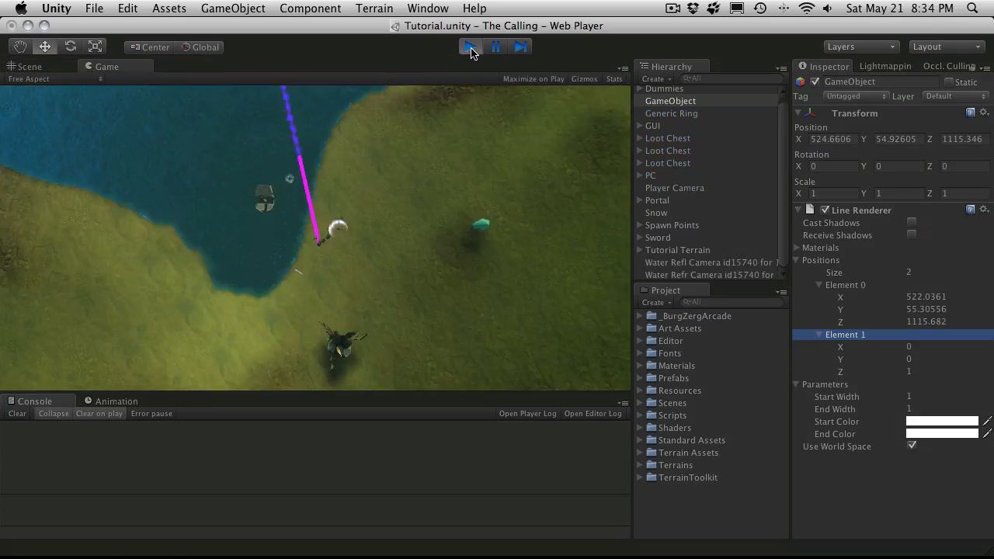
{"action": "key", "text": "a"}
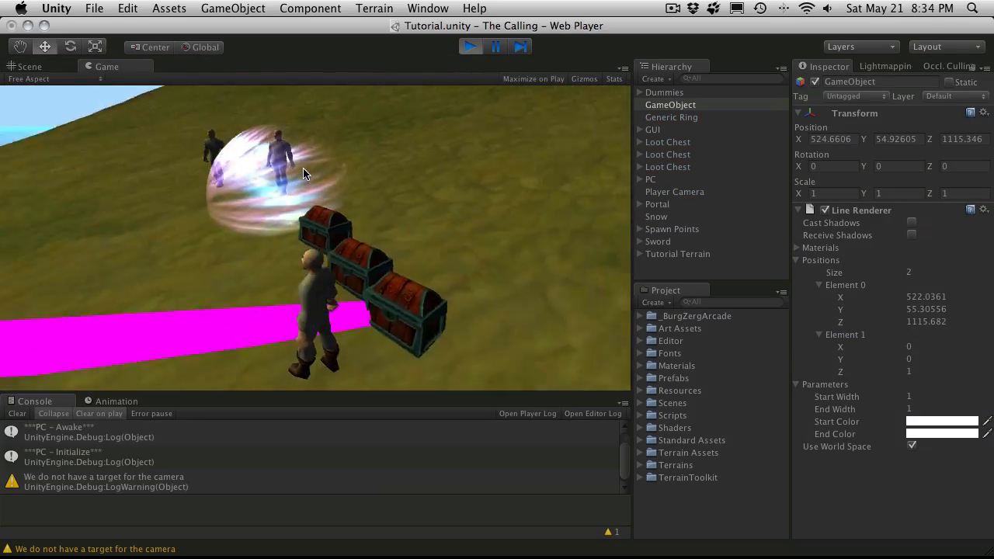
{"action": "key", "text": "w"}
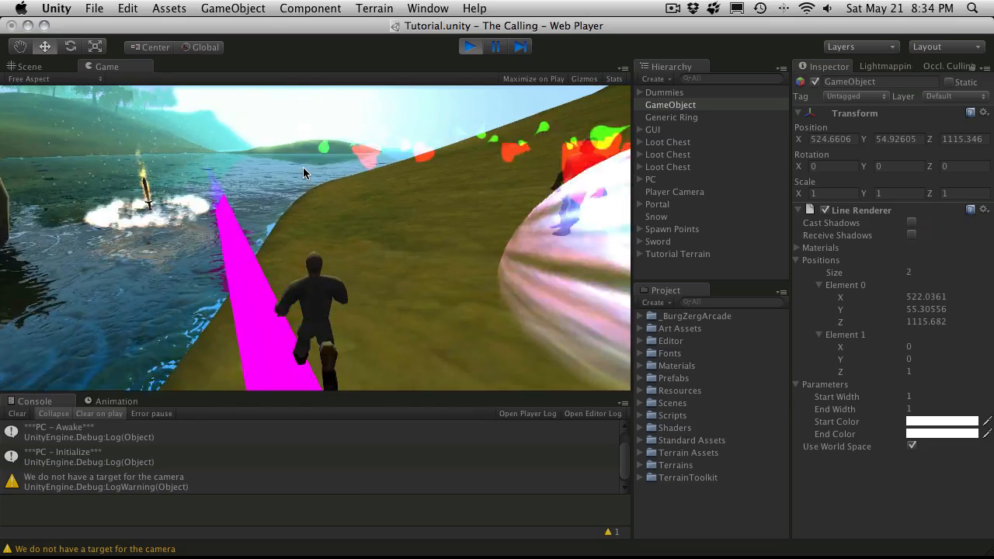
{"action": "key", "text": "s"}
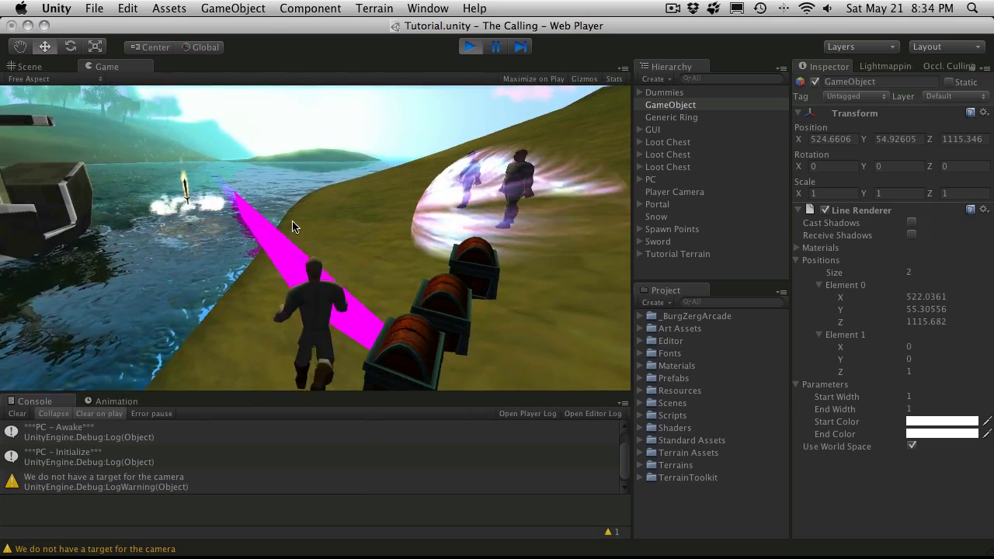
{"action": "key", "text": "a"}
{"action": "key", "text": "w"}
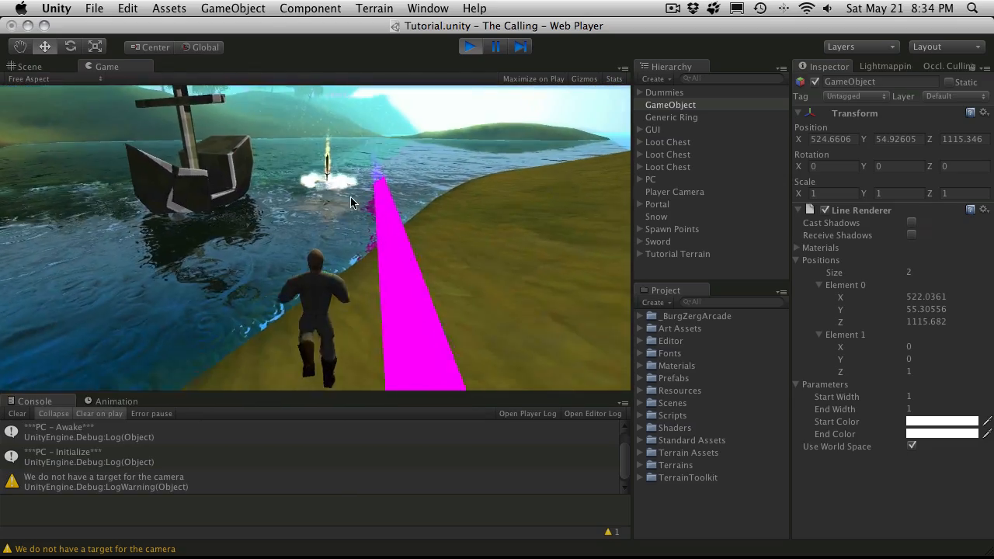
{"action": "key", "text": "d"}
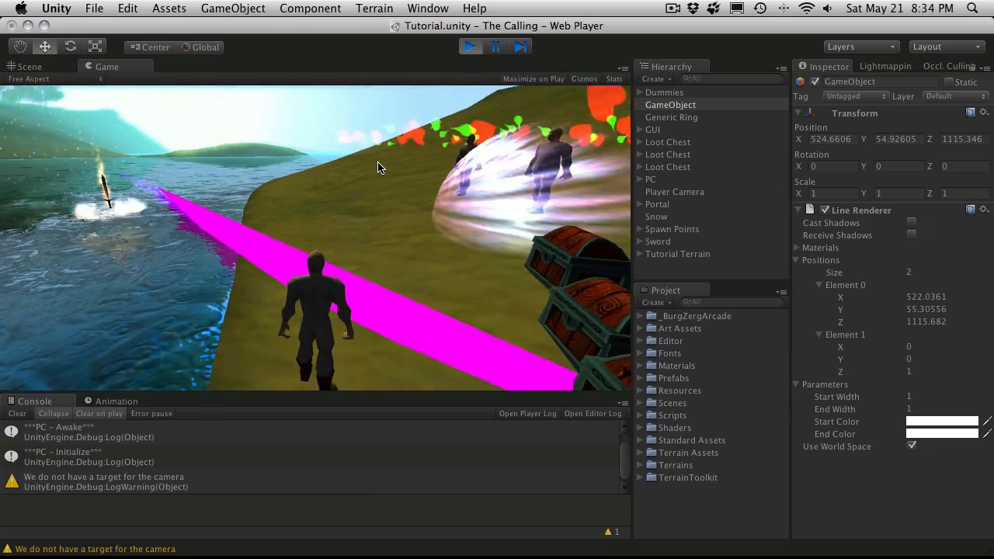
{"action": "key", "text": "w"}
{"action": "key", "text": "a"}
{"action": "key", "text": "s"}
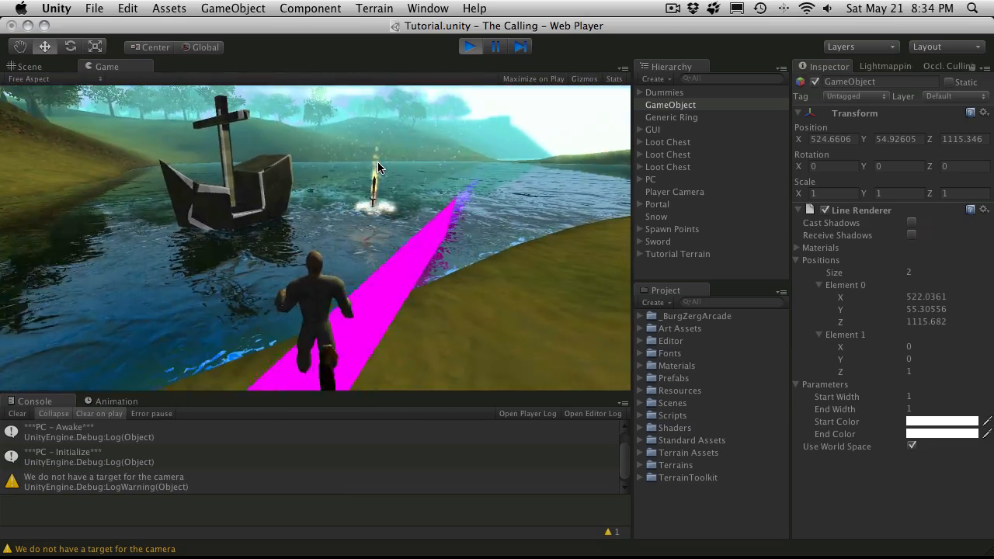
{"action": "key", "text": "w"}
{"action": "key", "text": "d"}
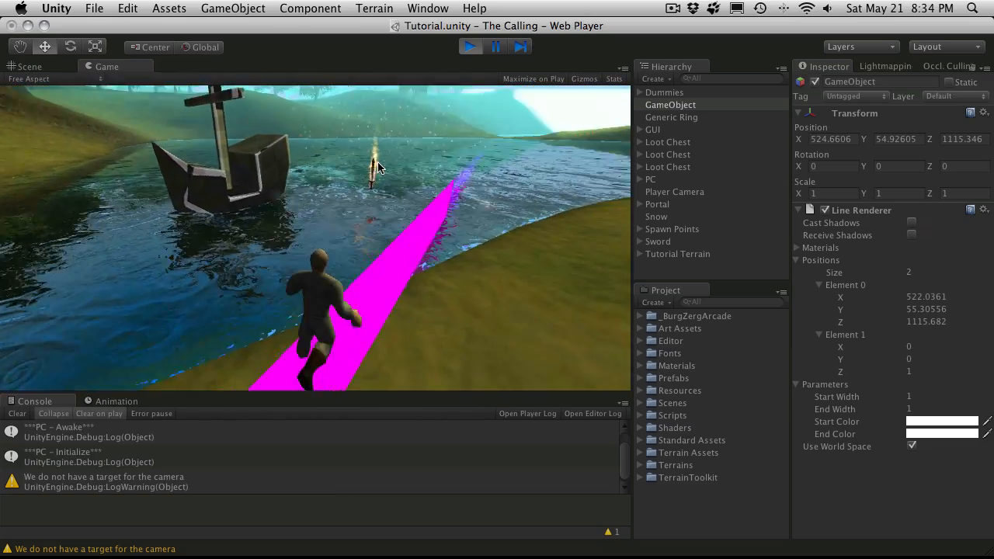
{"action": "key", "text": "d"}
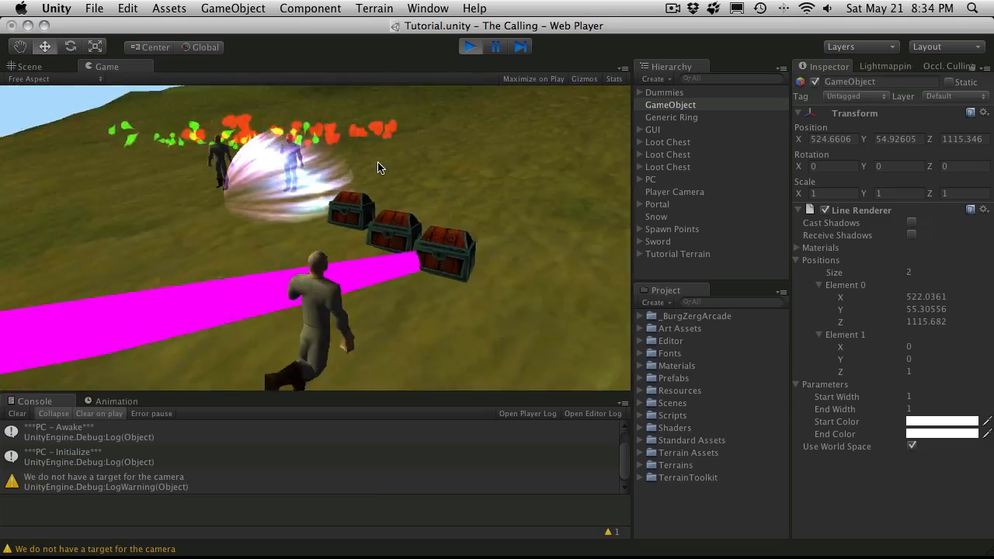
{"action": "key", "text": "d"}
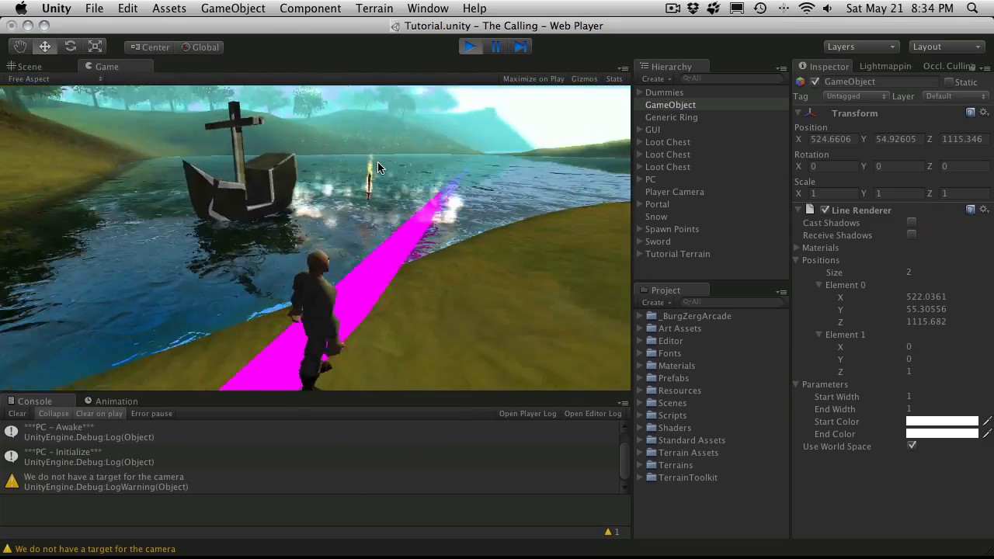
Run the character along the line into the water and back towards the loot chests, and stop play mode
{"action": "key", "text": "a"}
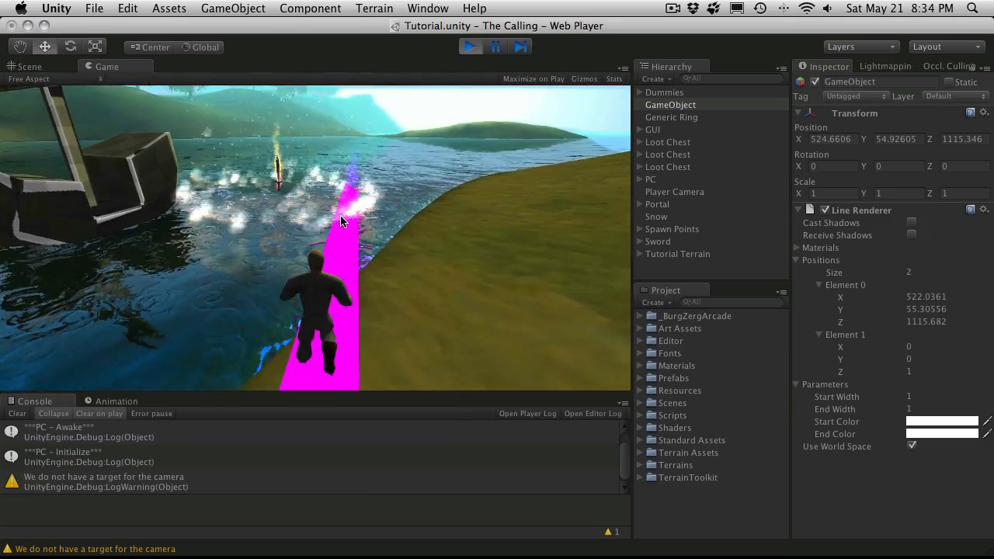
{"action": "key", "text": "d"}
{"action": "key", "text": "a"}
{"action": "key", "text": "d"}
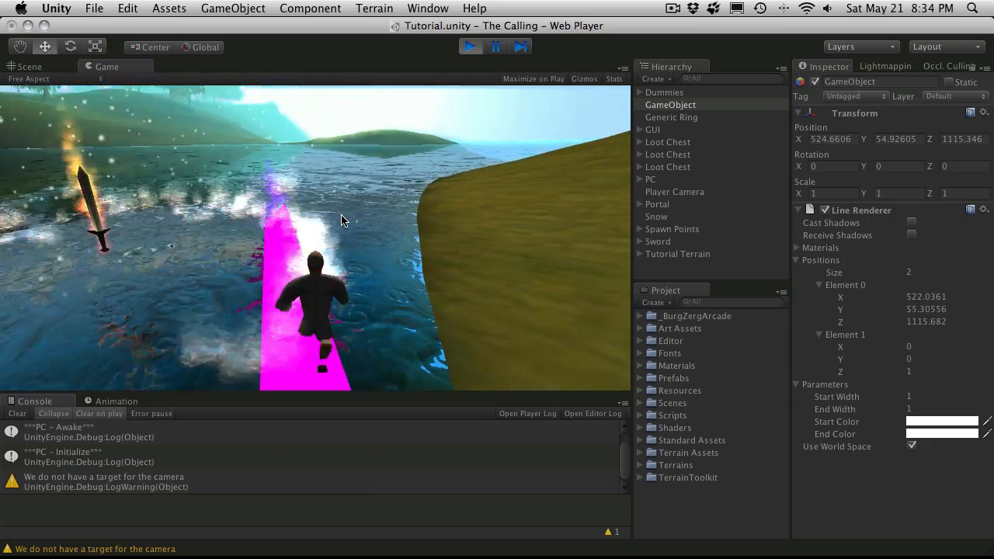
{"action": "key", "text": "a"}
{"action": "key", "text": "a"}
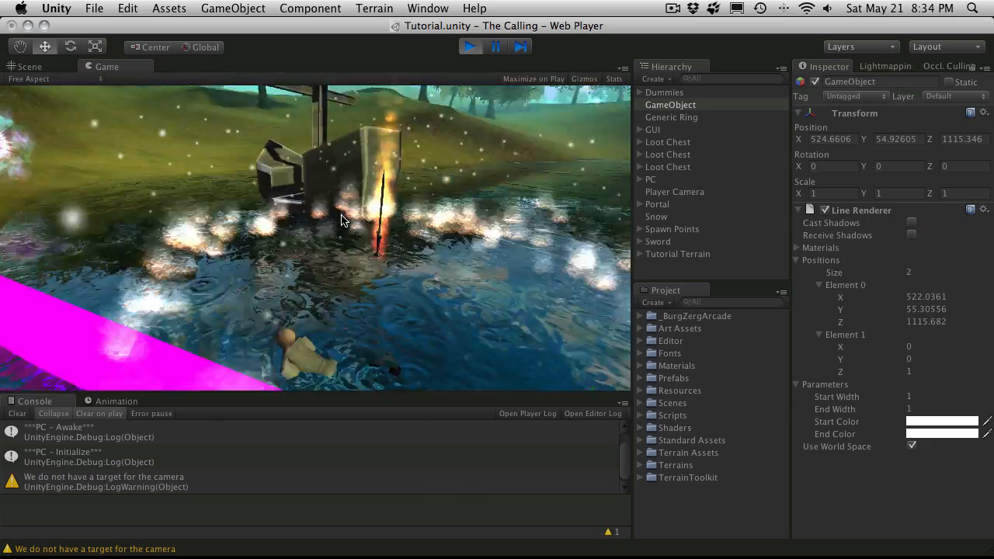
{"action": "key", "text": "d"}
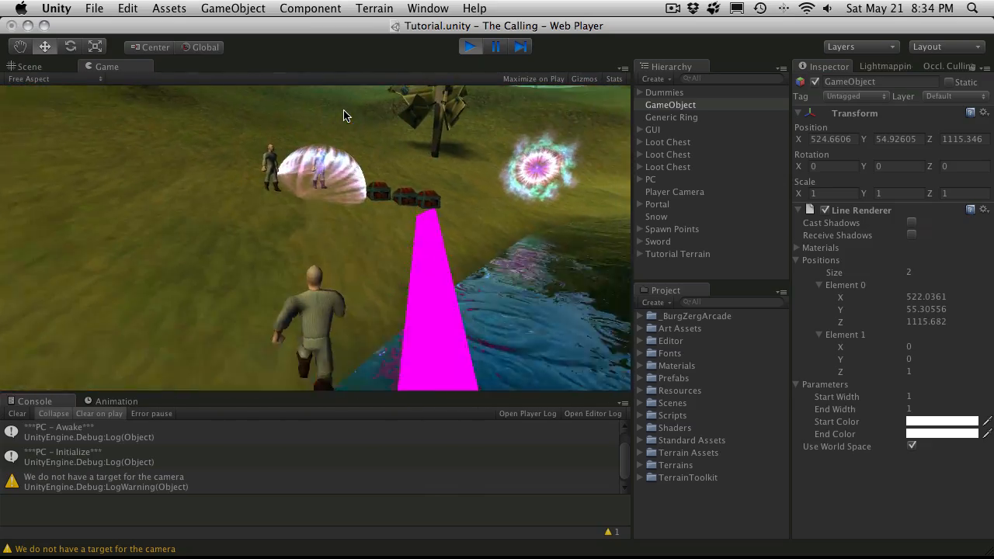
{"action": "key", "text": "d"}
{"action": "key", "text": "d"}
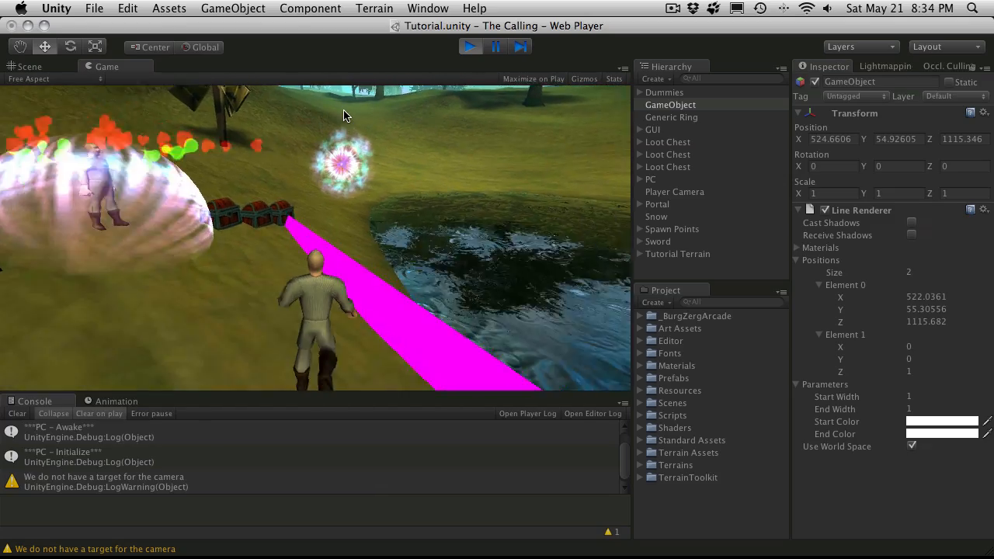
{"action": "left_click", "coordinate": [474, 48]}
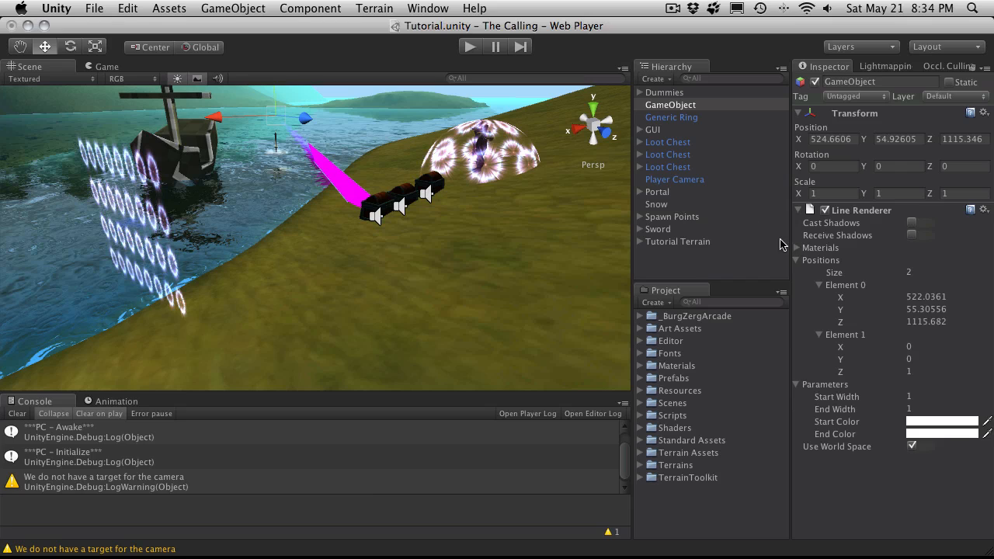
Collapse Element 0 and Element 1, and set the line renderer's Positions size to 3
{"action": "left_click", "coordinate": [819, 285]}
{"action": "left_click", "coordinate": [821, 299]}
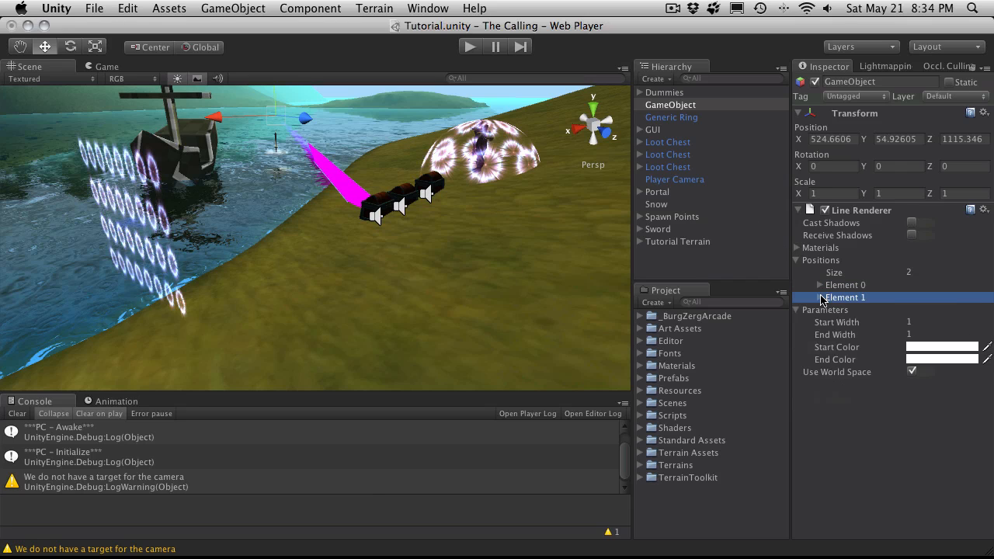
{"action": "left_click", "coordinate": [932, 272]}
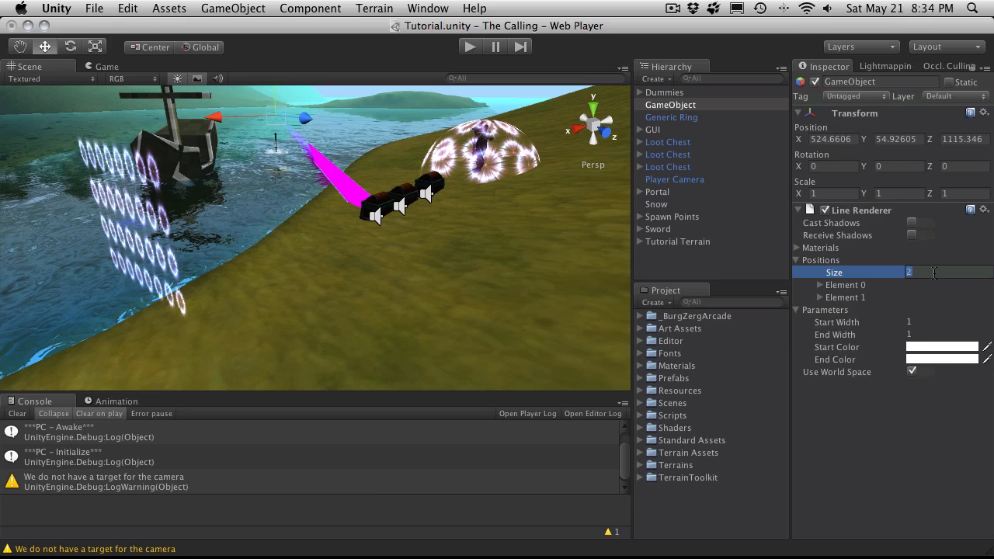
{"action": "type", "text": "3"}
{"action": "key", "text": "Return"}
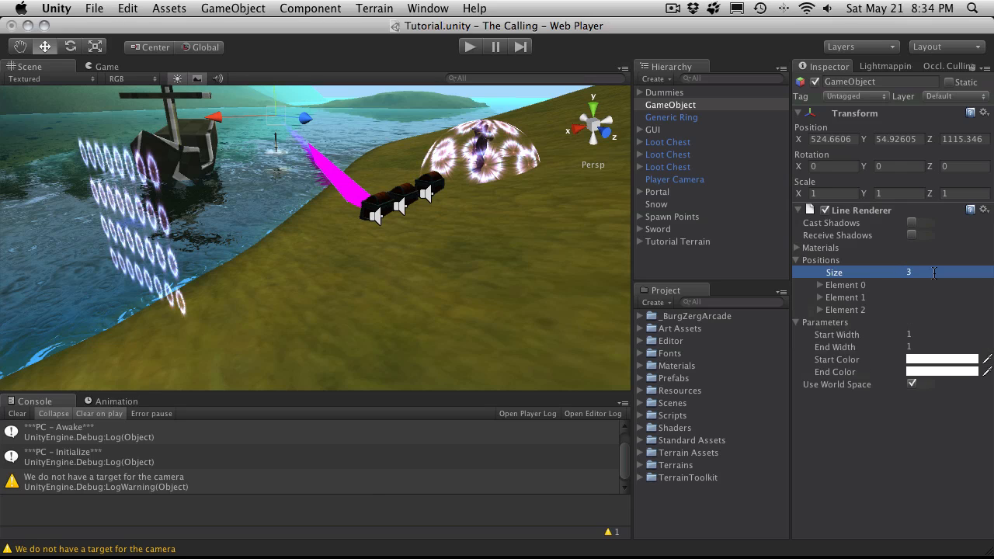
Set the line's Element 2 position to X 530, Y 55, Z 1116
{"action": "left_click", "coordinate": [819, 310]}
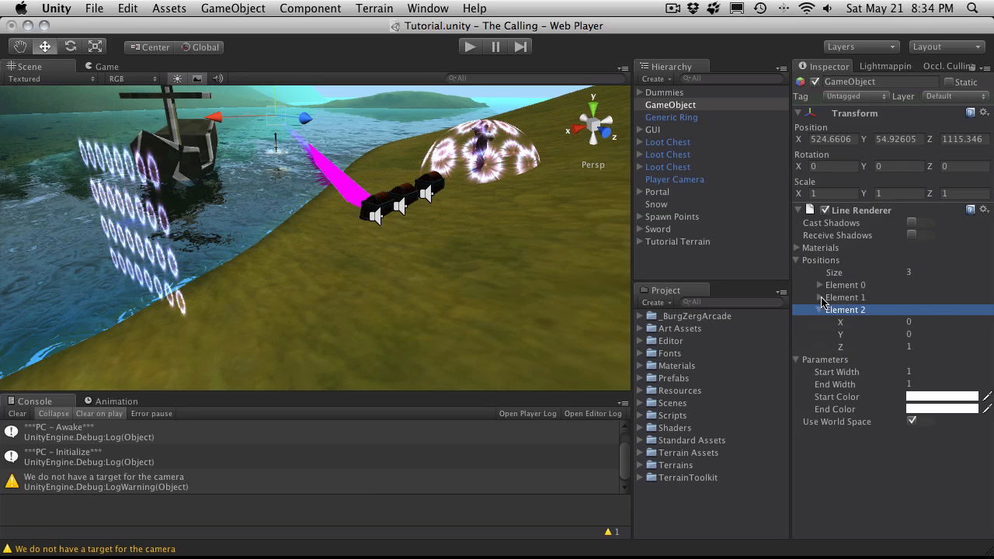
{"action": "left_click", "coordinate": [819, 298]}
{"action": "left_click", "coordinate": [819, 299]}
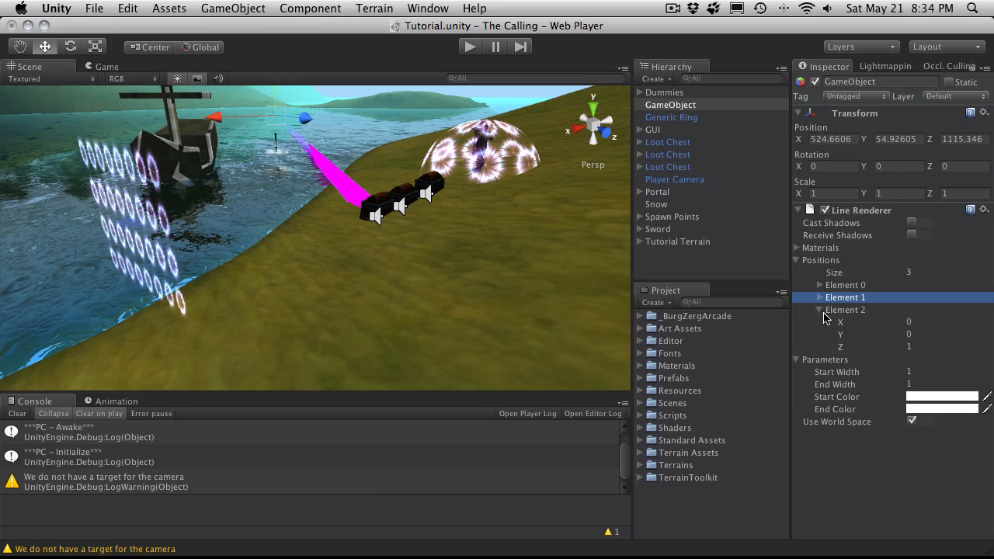
{"action": "left_click", "coordinate": [917, 322]}
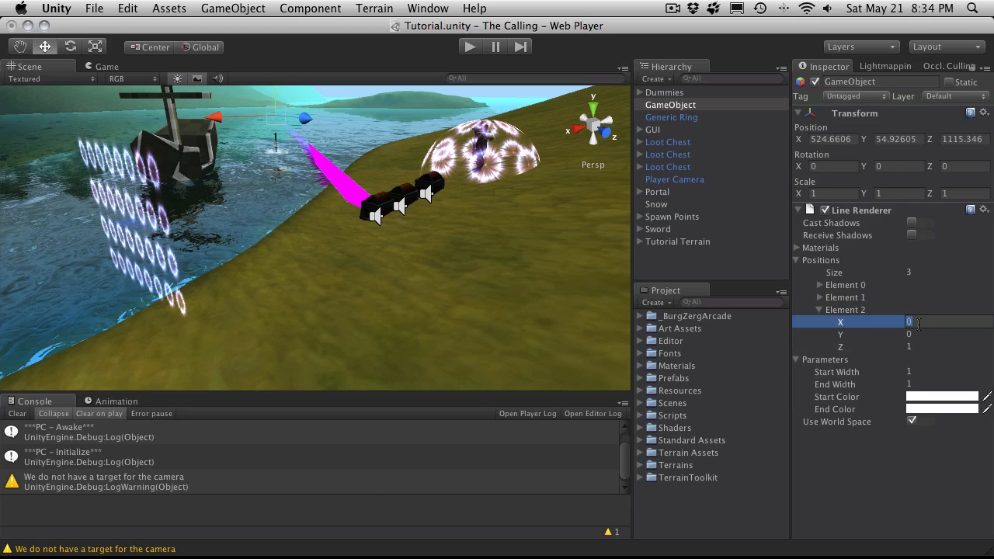
{"action": "type", "text": "530"}
{"action": "key", "text": "Tab"}
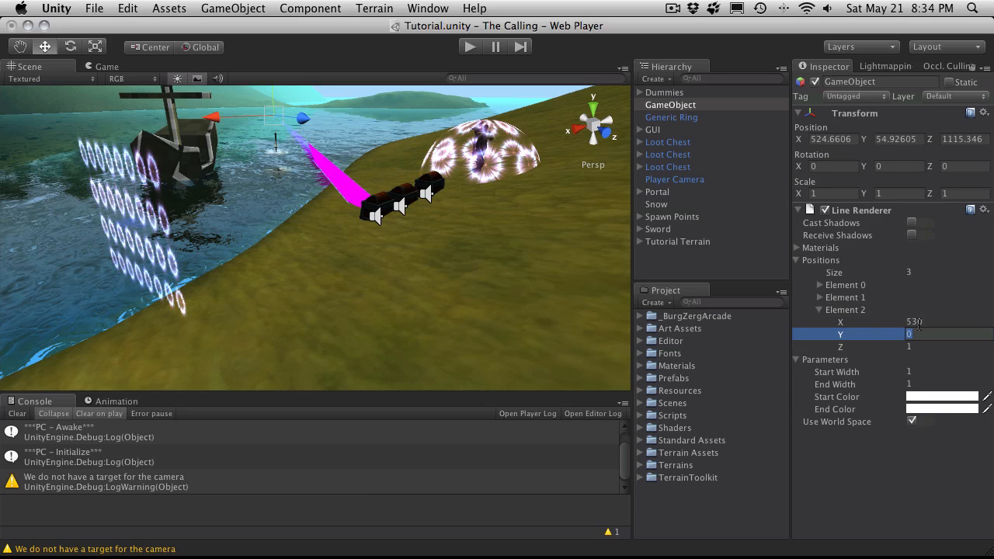
{"action": "key", "text": "Tab"}
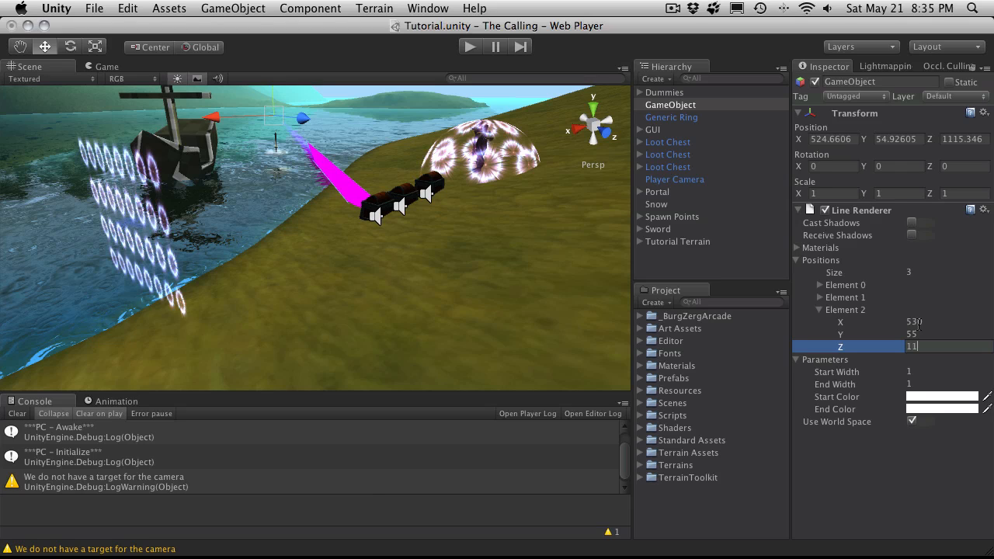
{"action": "type", "text": "1116"}
{"action": "key", "text": "Return"}
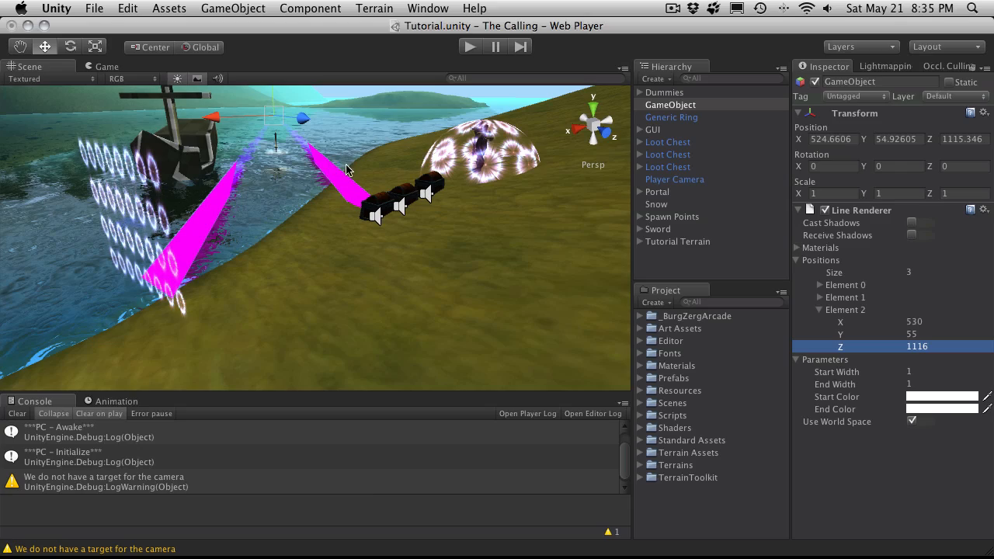
Examine the three-point line in the scene from above, along its course over the water and near the ship
{"action": "scroll", "coordinate": [339, 168], "scroll_direction": "down", "scroll_amount": 3}
{"action": "scroll", "coordinate": [285, 145], "scroll_direction": "down", "scroll_amount": 8}
{"action": "scroll", "coordinate": [284, 144], "scroll_direction": "down", "scroll_amount": 3}
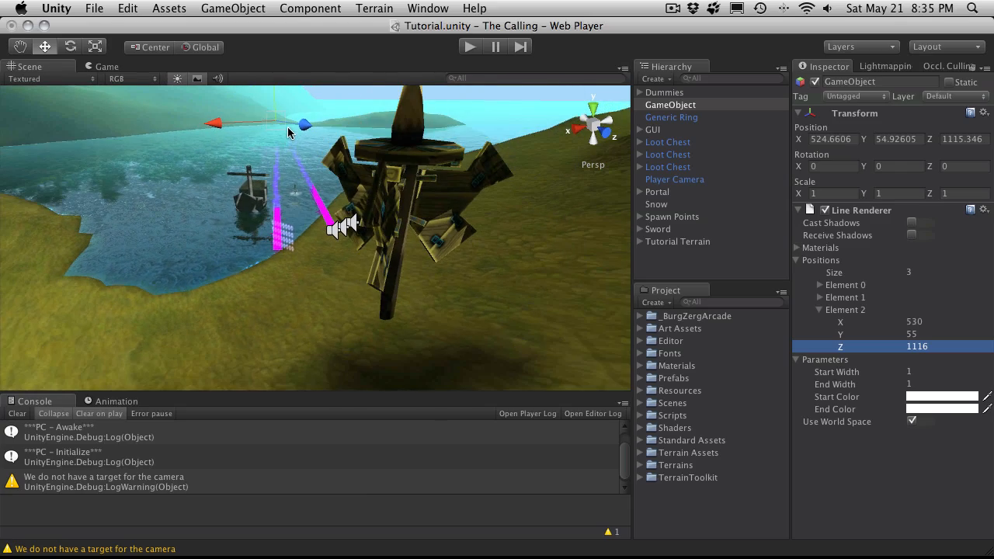
{"action": "left_click_drag", "start_coordinate": [301, 133], "coordinate": [616, 347], "text": "alt"}
{"action": "scroll", "coordinate": [193, 205], "scroll_direction": "down", "scroll_amount": 10}
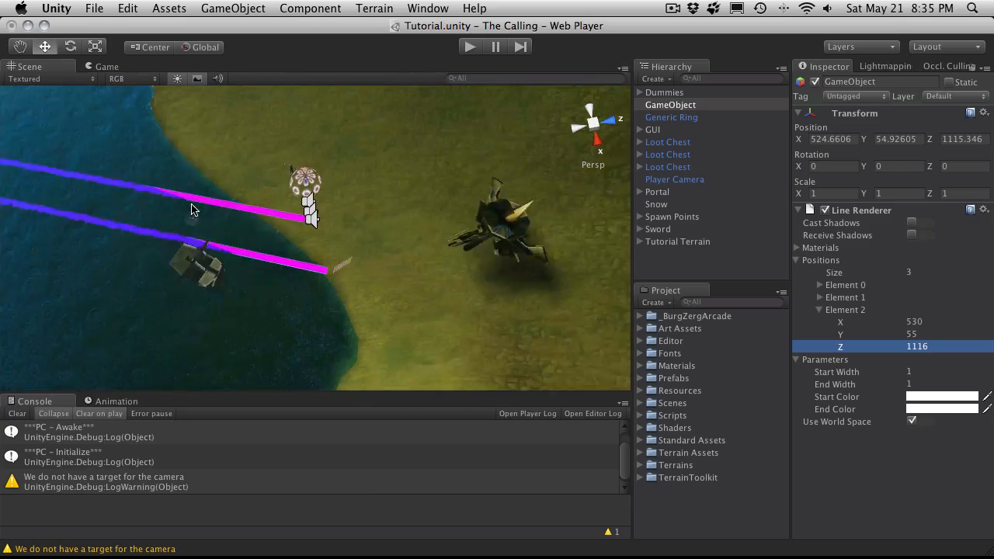
{"action": "left_click_drag", "start_coordinate": [154, 206], "coordinate": [907, 306], "text": "alt"}
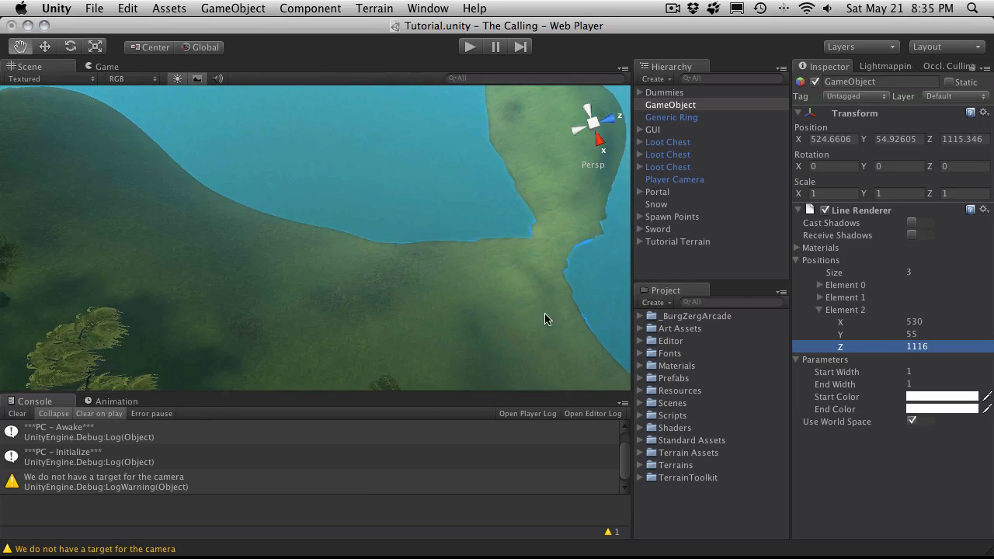
{"action": "left_click_drag", "start_coordinate": [84, 271], "coordinate": [768, 250]}
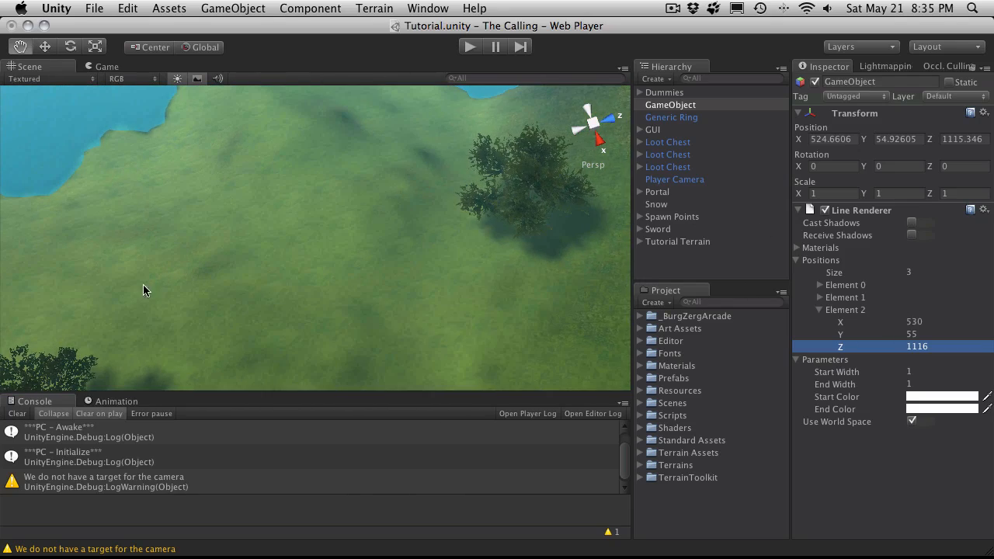
{"action": "left_click_drag", "start_coordinate": [113, 282], "coordinate": [712, 244]}
{"action": "left_click_drag", "start_coordinate": [159, 209], "coordinate": [594, 388]}
{"action": "left_click_drag", "start_coordinate": [61, 204], "coordinate": [305, 99]}
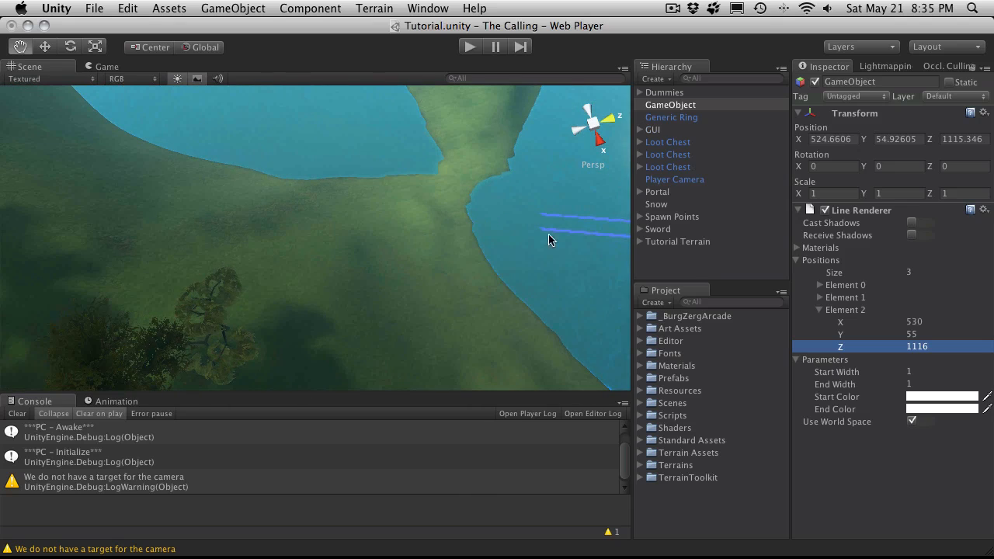
{"action": "left_click_drag", "start_coordinate": [532, 242], "coordinate": [70, 222]}
{"action": "left_click_drag", "start_coordinate": [167, 220], "coordinate": [94, 226]}
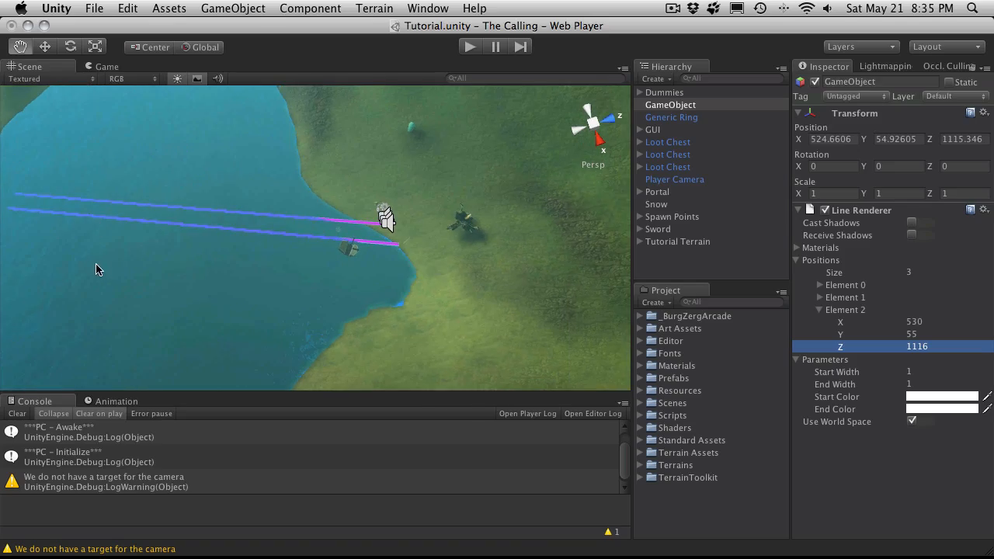
{"action": "scroll", "coordinate": [124, 264], "scroll_direction": "up", "scroll_amount": 5}
{"action": "scroll", "coordinate": [303, 249], "scroll_direction": "up", "scroll_amount": 3}
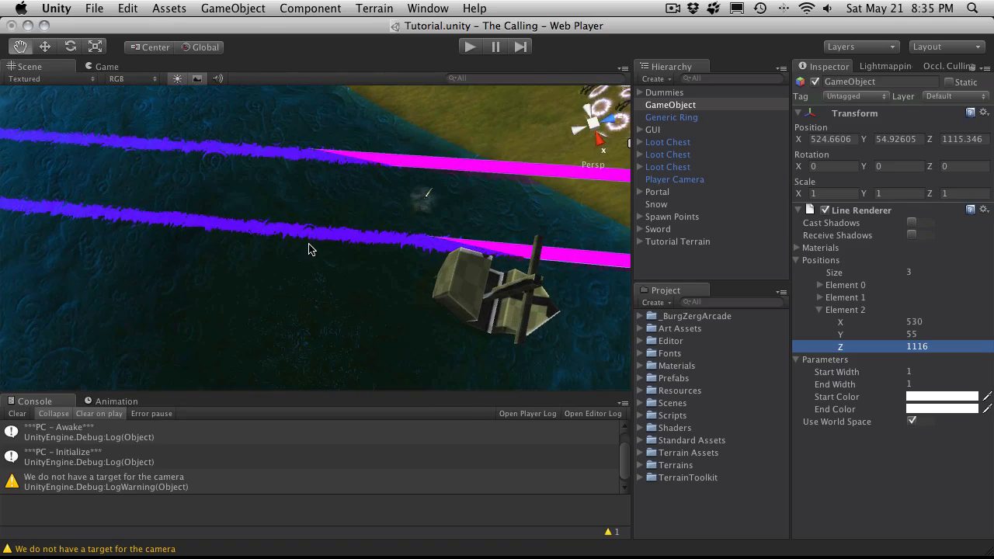
{"action": "left_click_drag", "start_coordinate": [391, 262], "coordinate": [503, 180], "text": "alt"}
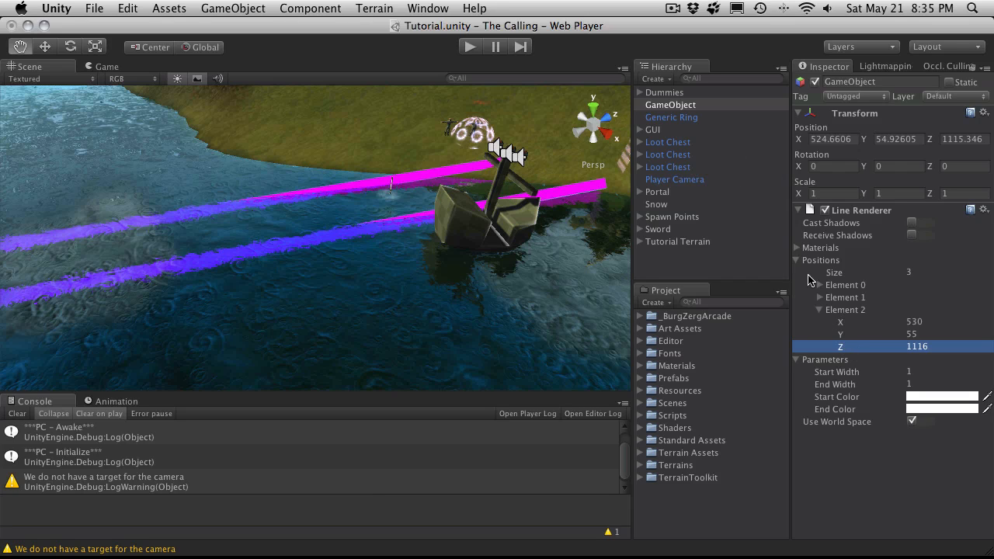
Collapse the line renderer's Positions, set its Start Width to 0.1, and view the tapered line around the ship and shore
{"action": "left_click", "coordinate": [798, 260]}
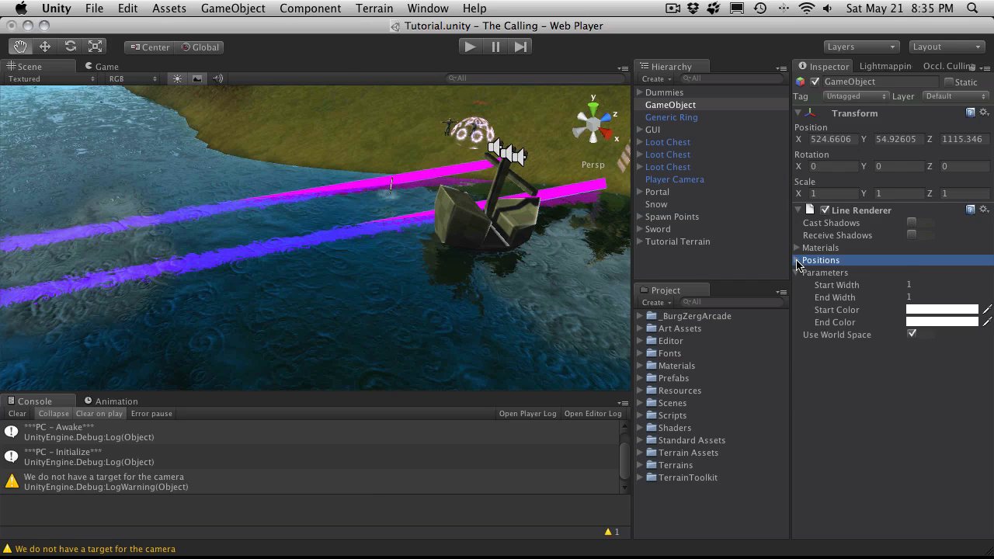
{"action": "left_click", "coordinate": [796, 273]}
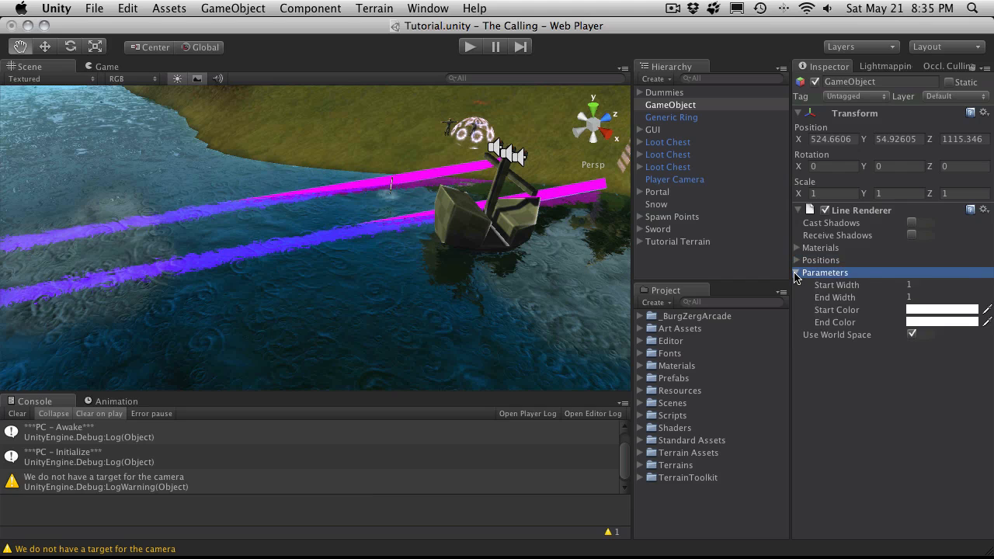
{"action": "left_click", "coordinate": [796, 272]}
{"action": "left_click_drag", "start_coordinate": [533, 202], "coordinate": [338, 249], "text": "alt"}
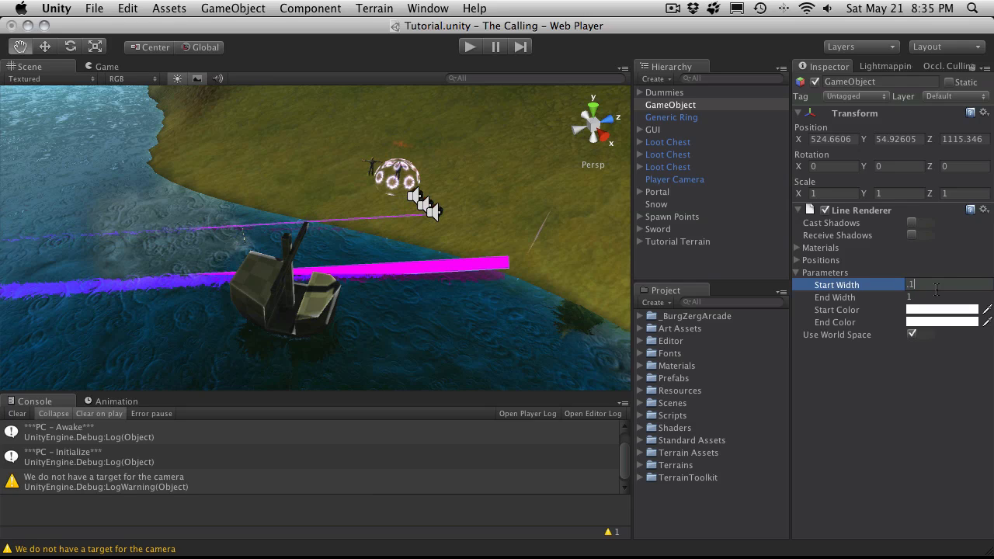
{"action": "left_click_drag", "start_coordinate": [381, 209], "coordinate": [443, 223], "text": "alt"}
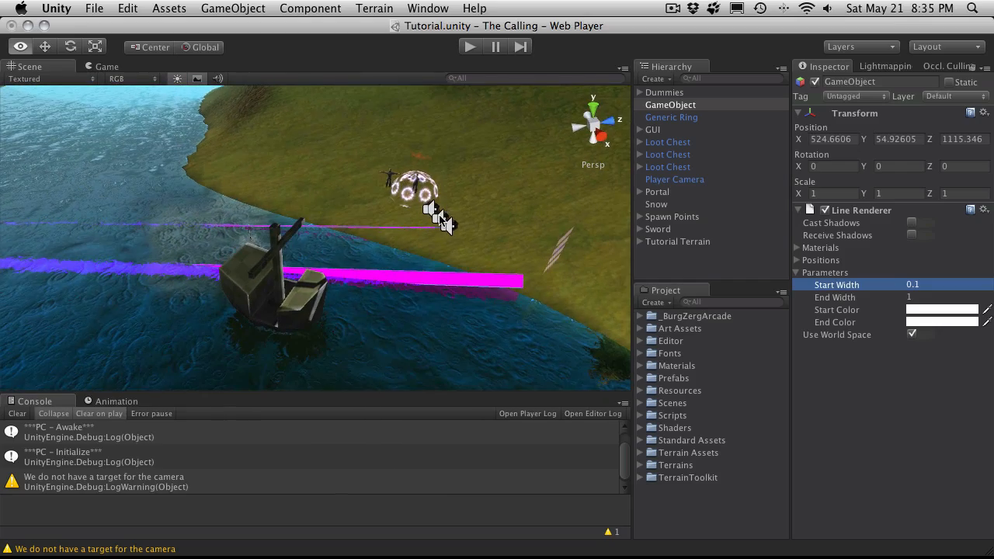
{"action": "left_click_drag", "start_coordinate": [460, 262], "coordinate": [270, 240], "text": "alt"}
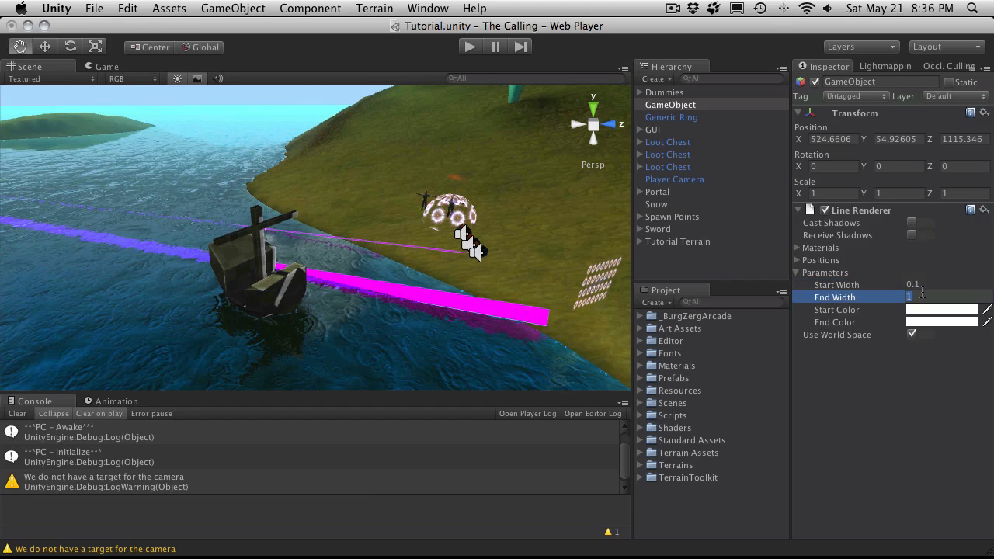
Set the line's End Width to 10 and examine the widened line from several sides
{"action": "left_click", "coordinate": [922, 292]}
{"action": "type", "text": "10"}
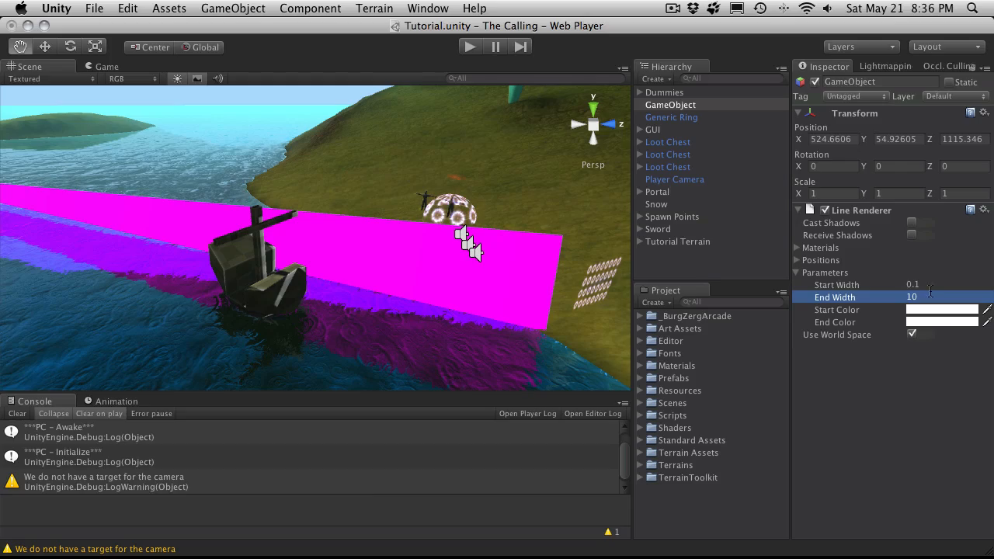
{"action": "left_click_drag", "start_coordinate": [606, 272], "coordinate": [157, 199], "text": "alt"}
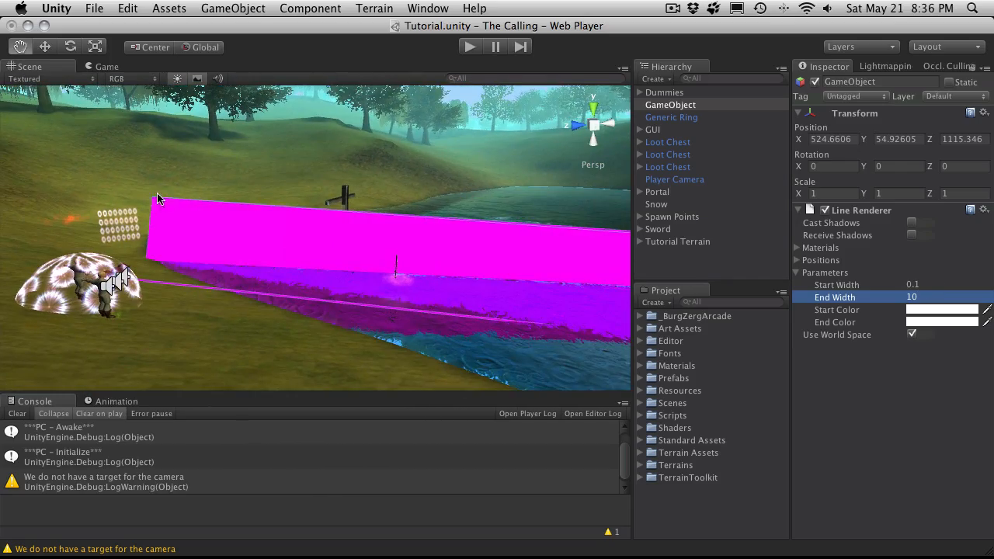
{"action": "left_click_drag", "start_coordinate": [330, 258], "coordinate": [545, 254], "text": "alt"}
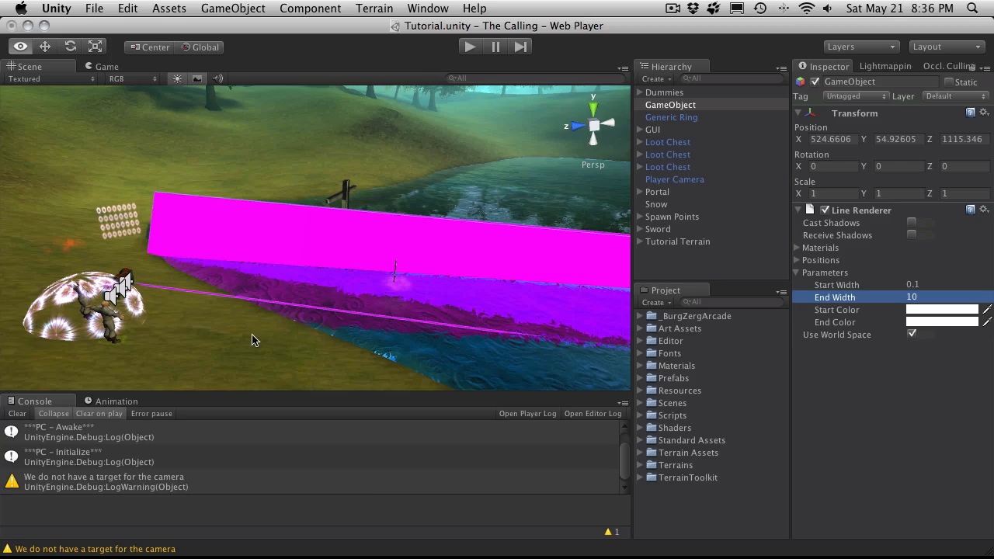
{"action": "left_click_drag", "start_coordinate": [252, 339], "coordinate": [889, 312], "text": "alt"}
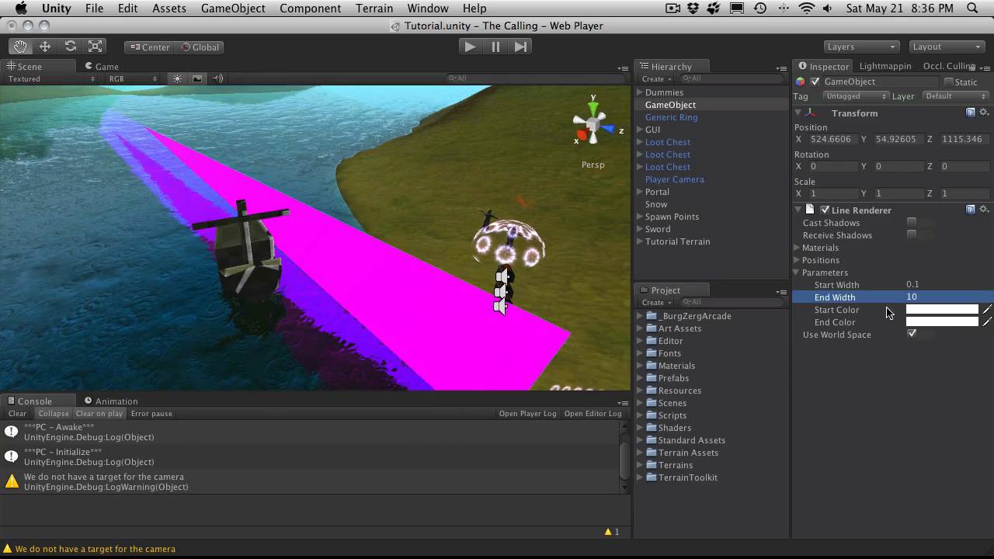
{"action": "left_click_drag", "start_coordinate": [284, 314], "coordinate": [289, 270], "text": "alt"}
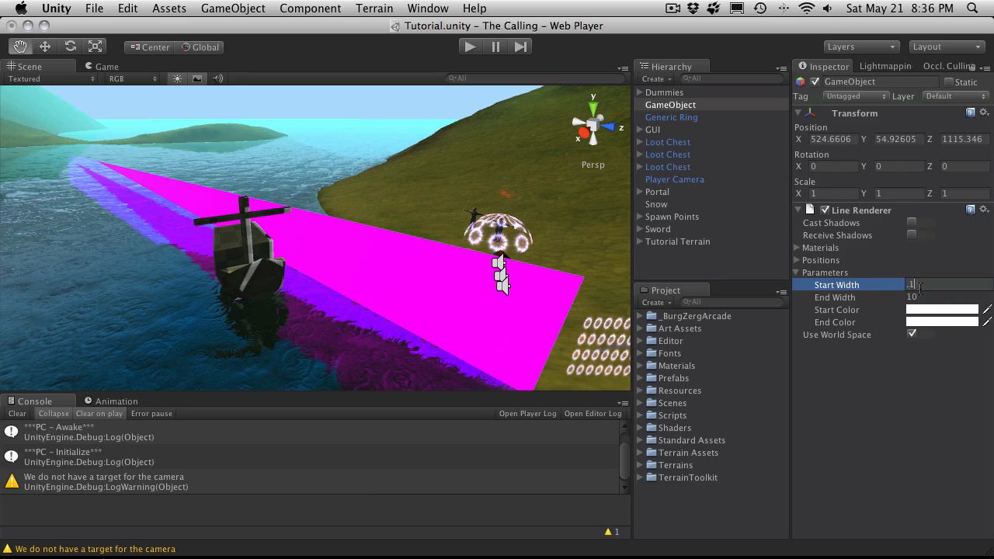
Set the line's End Width to 0.1 and view the thin line beside the ship
{"action": "key", "text": "Tab"}
{"action": "type", "text": ".1"}
{"action": "key", "text": "Return"}
{"action": "left_click_drag", "start_coordinate": [337, 239], "coordinate": [595, 230], "text": "alt"}
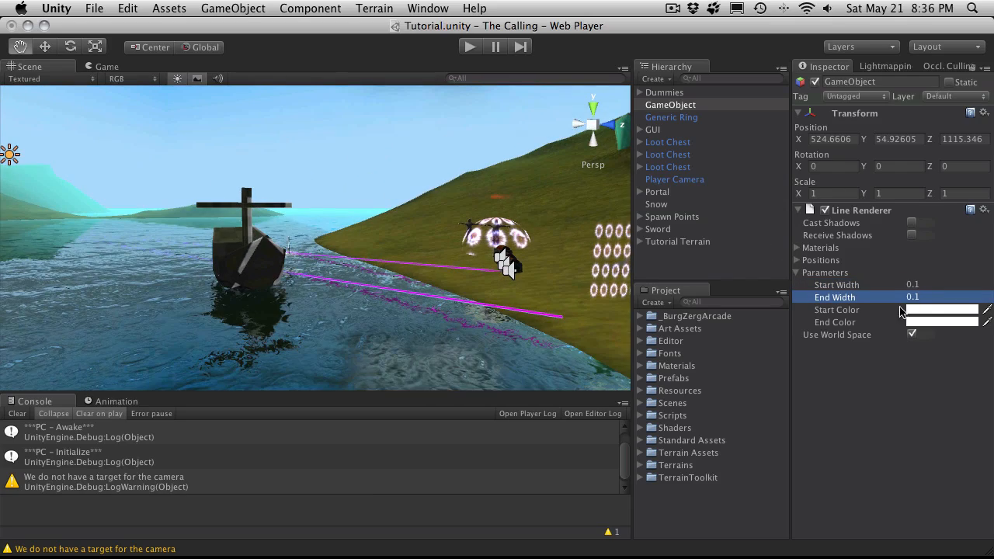
Look at the color picker for the line's Start Color, close it without choosing a color, and collapse the Parameters
{"action": "left_click", "coordinate": [929, 310]}
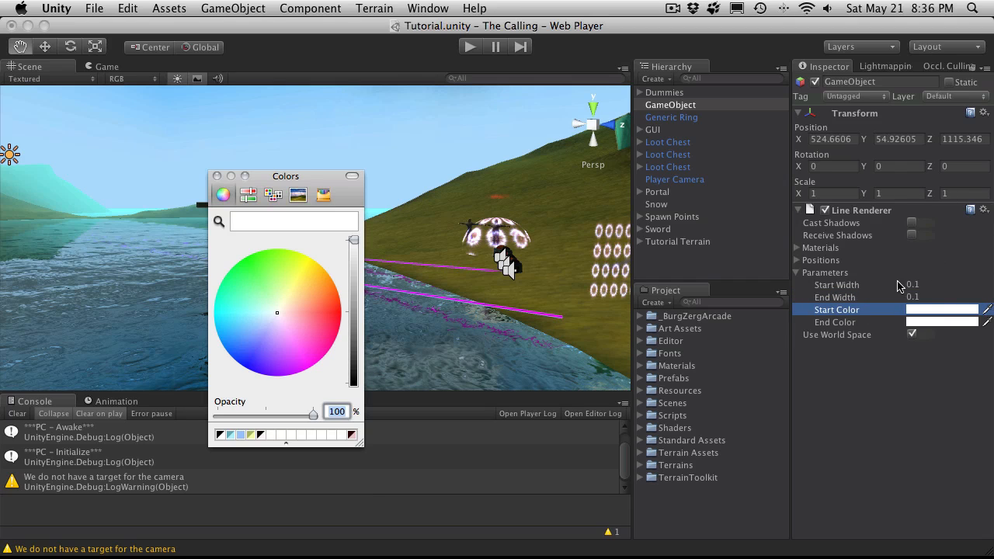
{"action": "left_click", "coordinate": [217, 176]}
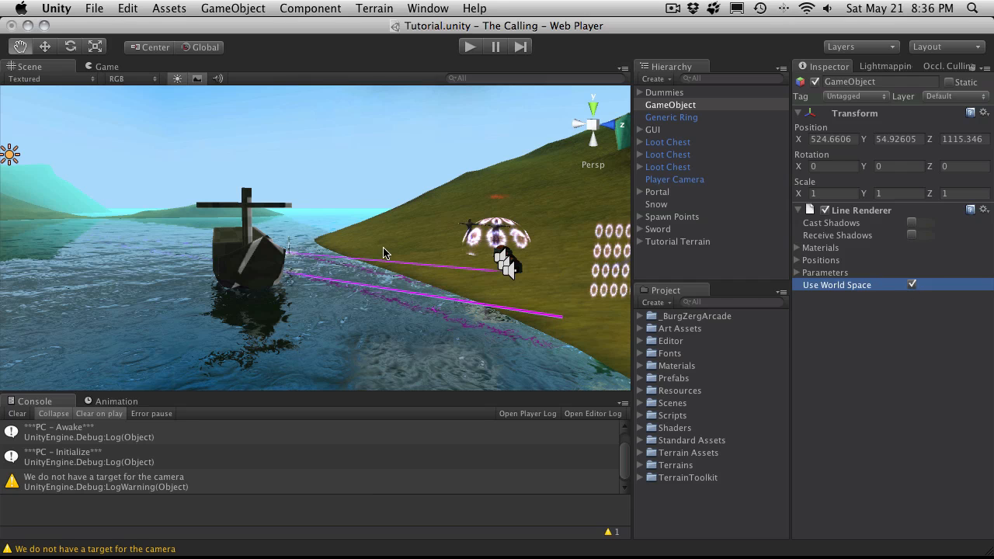
{"action": "left_click_drag", "start_coordinate": [354, 196], "coordinate": [249, 212], "text": "alt"}
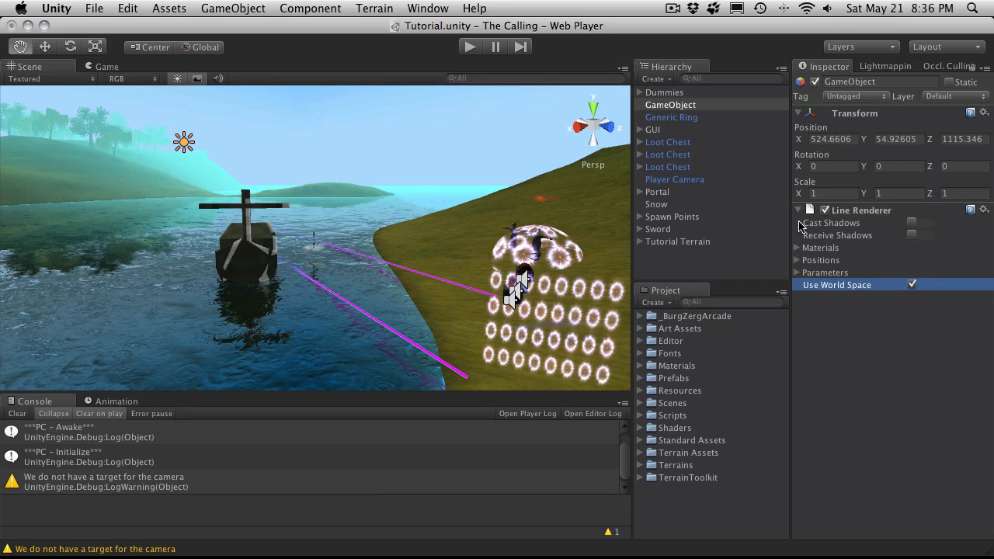
Delete the GameObject that holds the line renderer from the scene
{"action": "left_click", "coordinate": [662, 266]}
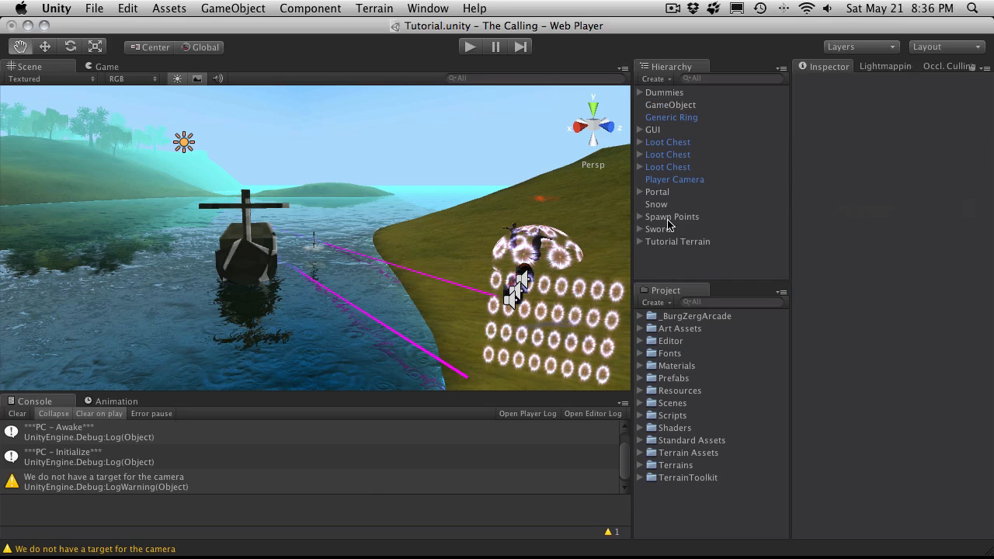
{"action": "left_click", "coordinate": [672, 106]}
{"action": "key", "text": "super+BackSpace"}
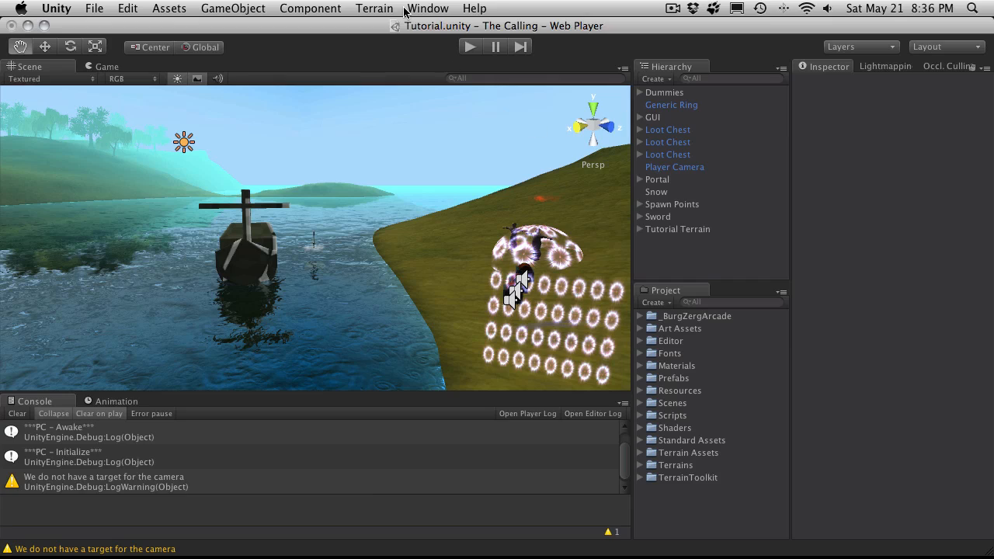
Start play mode, run the character past the loot chests to view the glowing portal, and stop play mode
{"action": "left_click", "coordinate": [469, 49]}
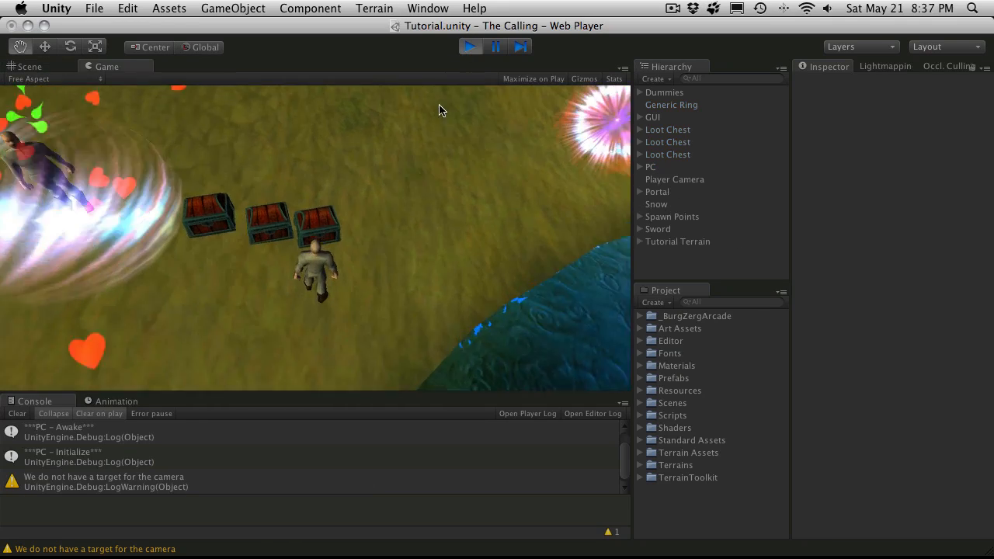
{"action": "key", "text": "w"}
{"action": "key", "text": "d"}
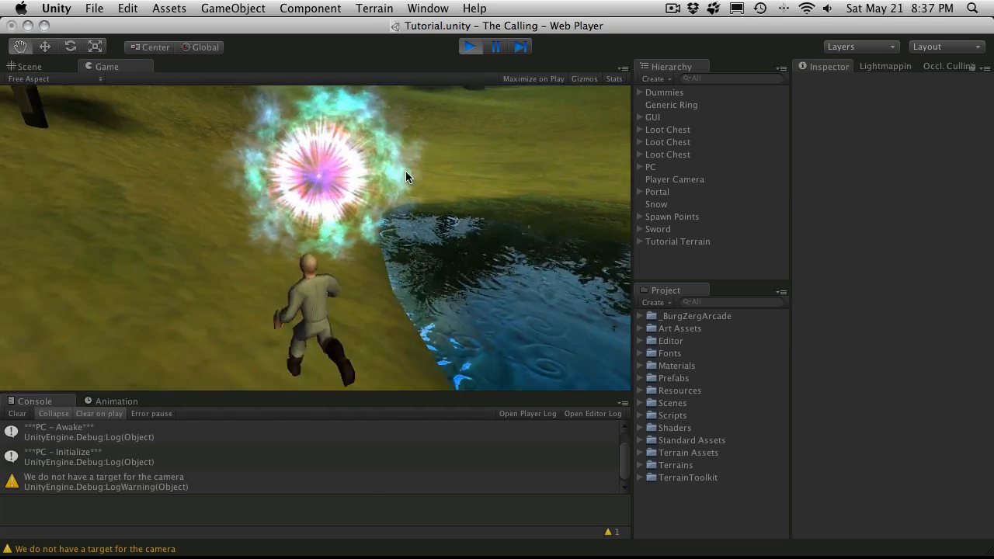
{"action": "key", "text": "a"}
{"action": "key", "text": "s"}
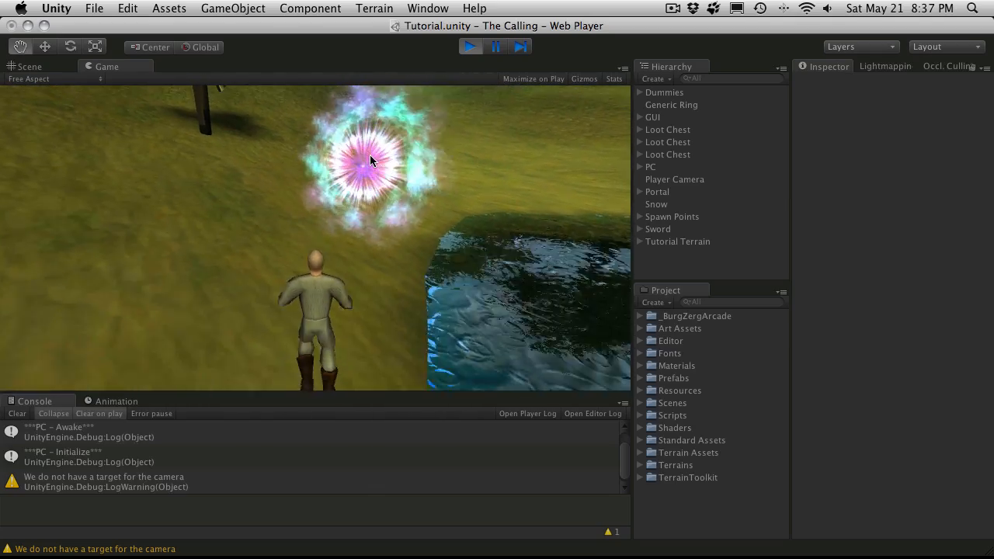
{"action": "key", "text": "d"}
{"action": "key", "text": "a"}
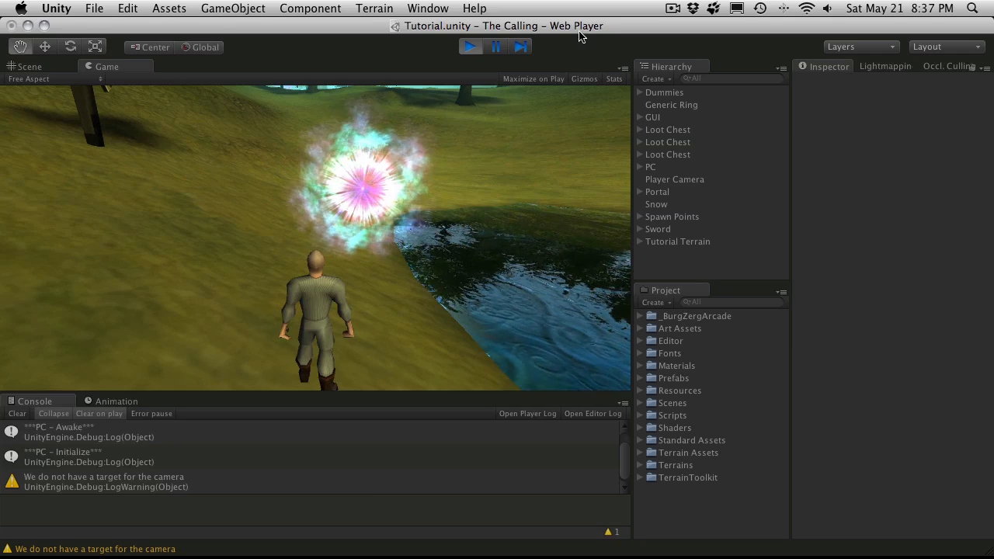
{"action": "left_click", "coordinate": [471, 47]}
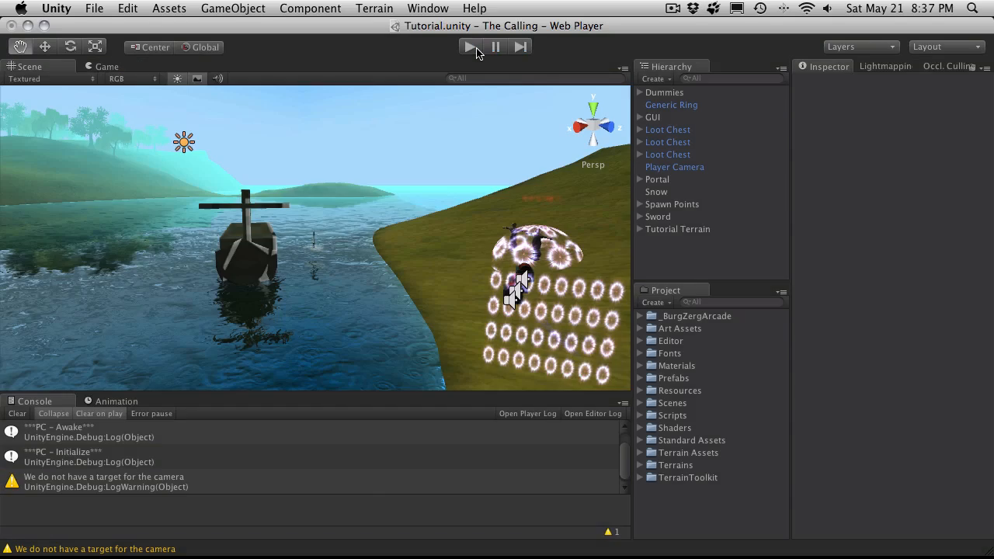
Select the Portal's Lightning Cloud object, and in play mode view the portal and the ship on the water
{"action": "left_click", "coordinate": [694, 193]}
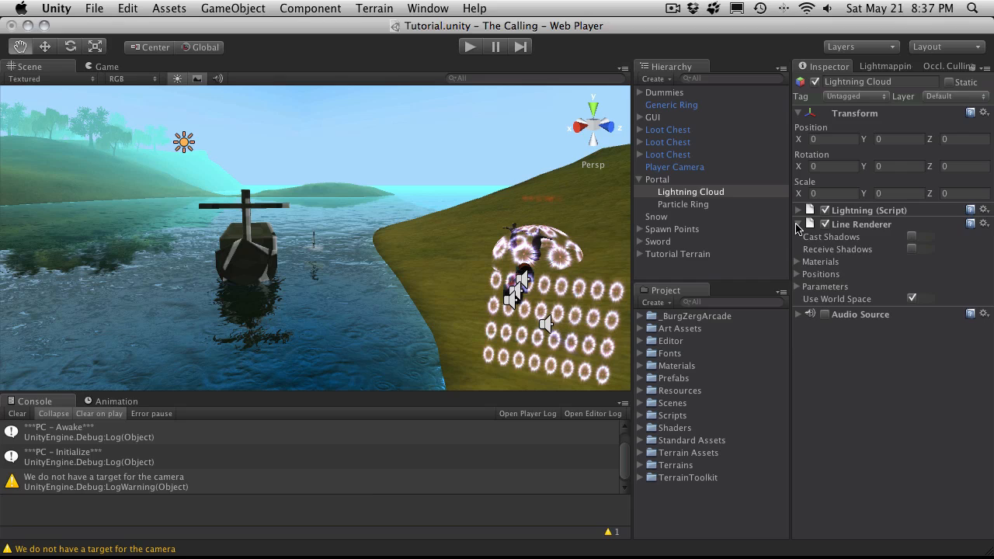
{"action": "left_click", "coordinate": [469, 48]}
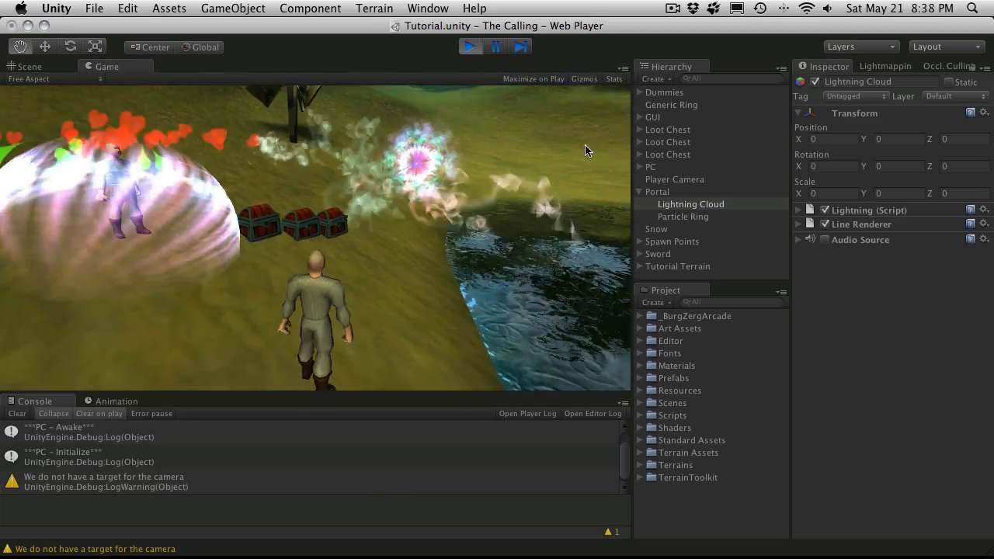
{"action": "key", "text": "d"}
{"action": "key", "text": "a"}
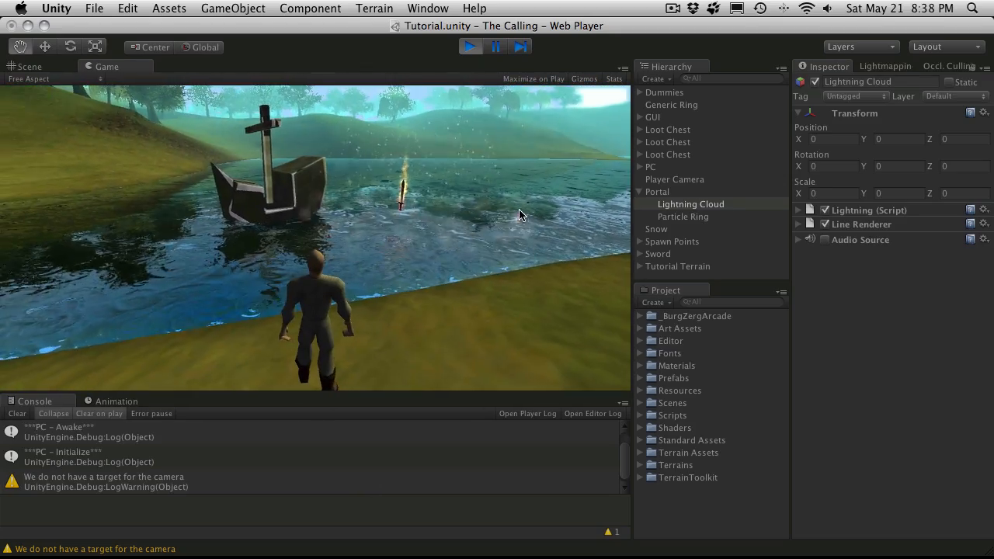